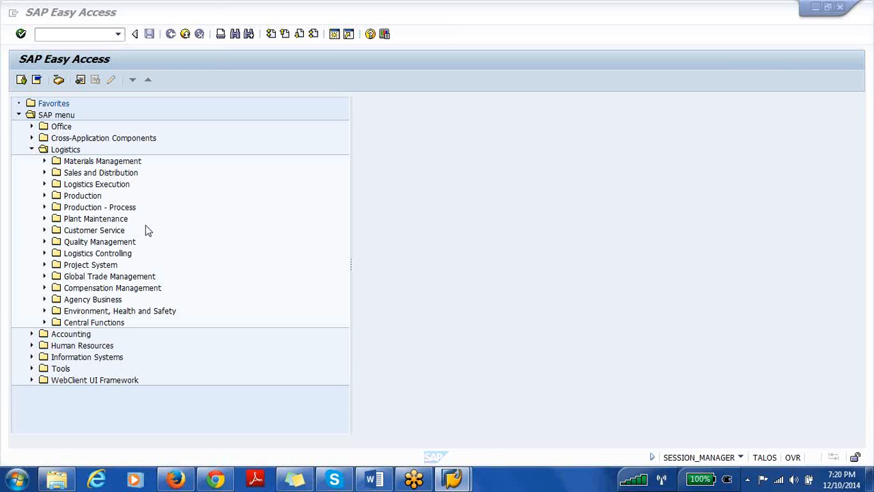
# Step: Expand Quality Management, Quality Planning and Basic Data under Logistics and select the Inspection Characteristic folder
pyautogui.click(45, 243)
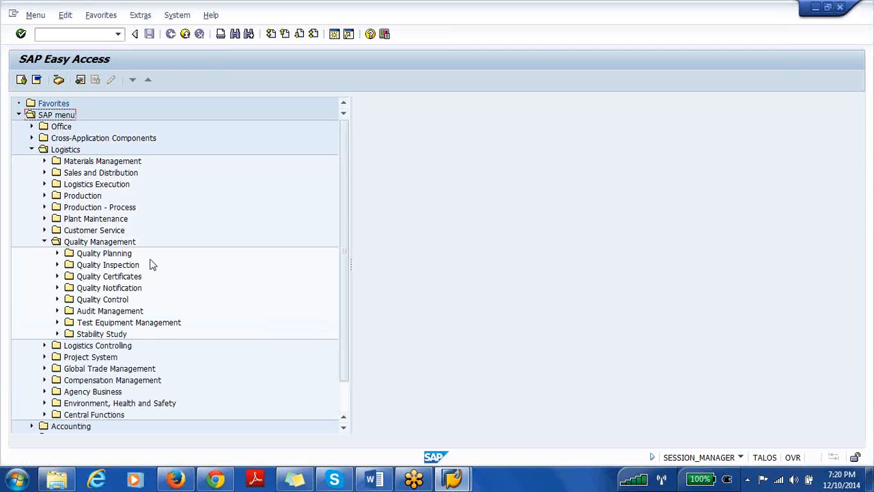
pyautogui.click(58, 253)
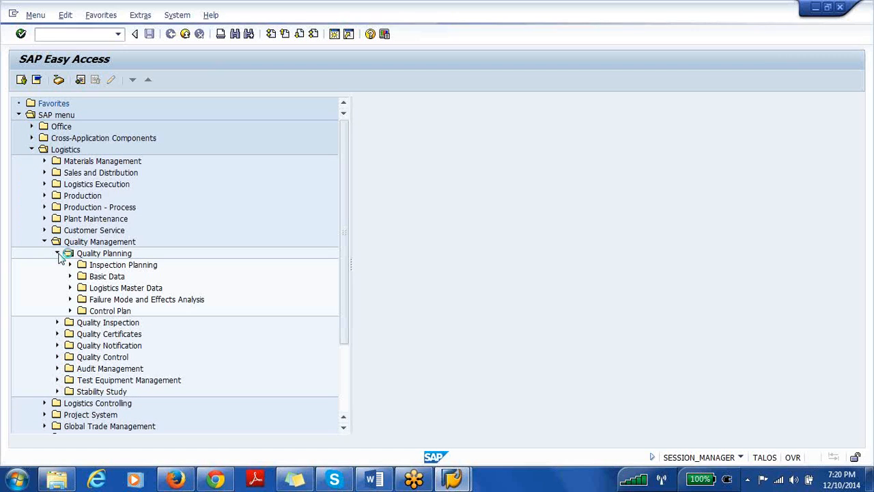
pyautogui.click(119, 278)
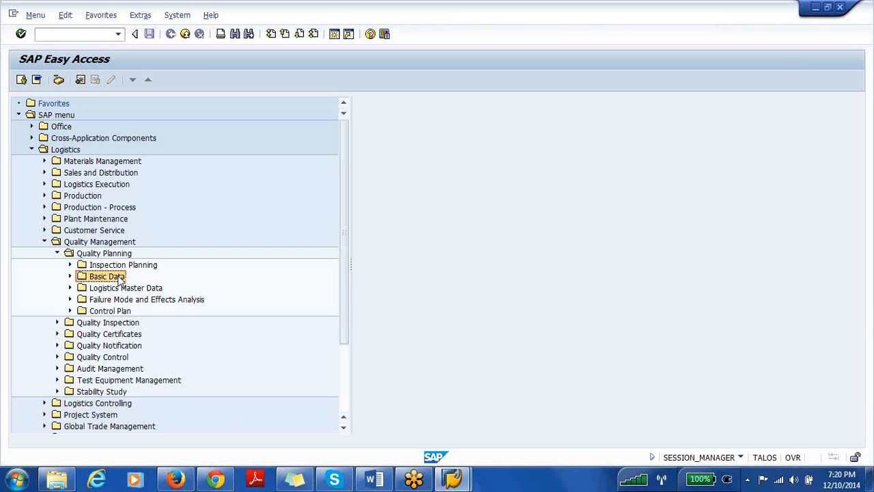
pyautogui.click(70, 277)
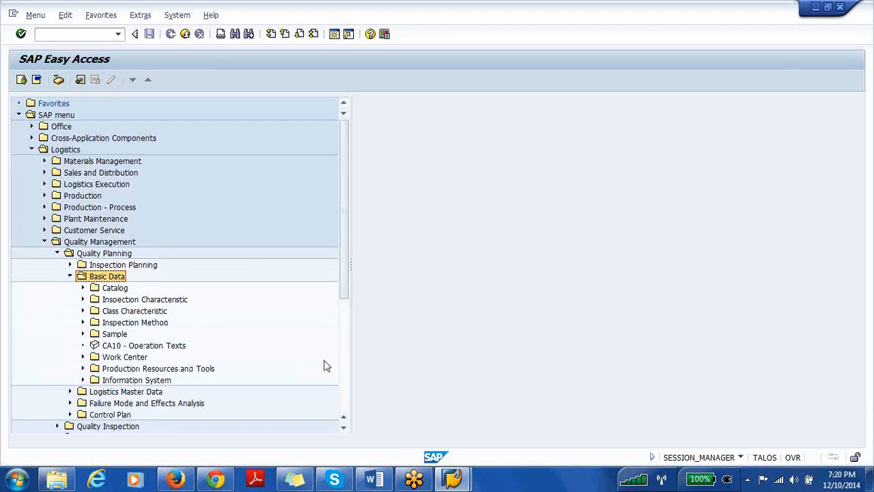
pyautogui.click(161, 304)
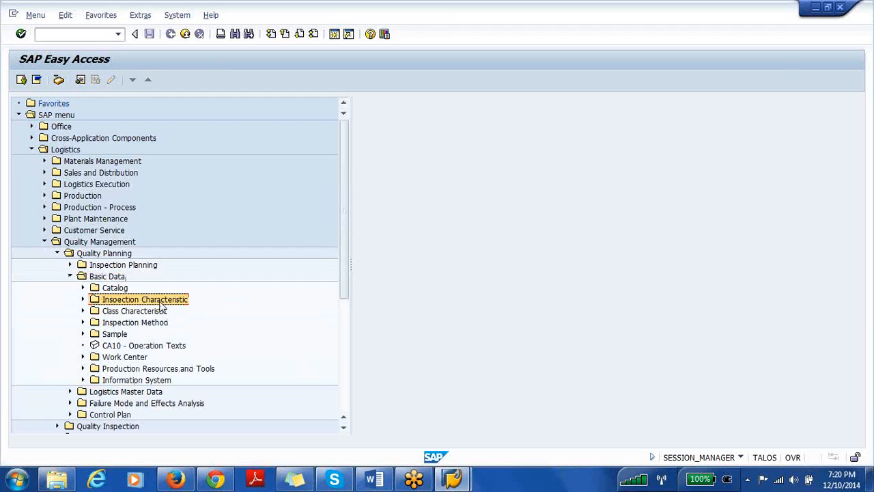
# Step: Expand Inspection Planning and look through the transactions in its Inspection Plan folder, including QP01 - Create, leaving that folder collapsed
pyautogui.click(70, 266)
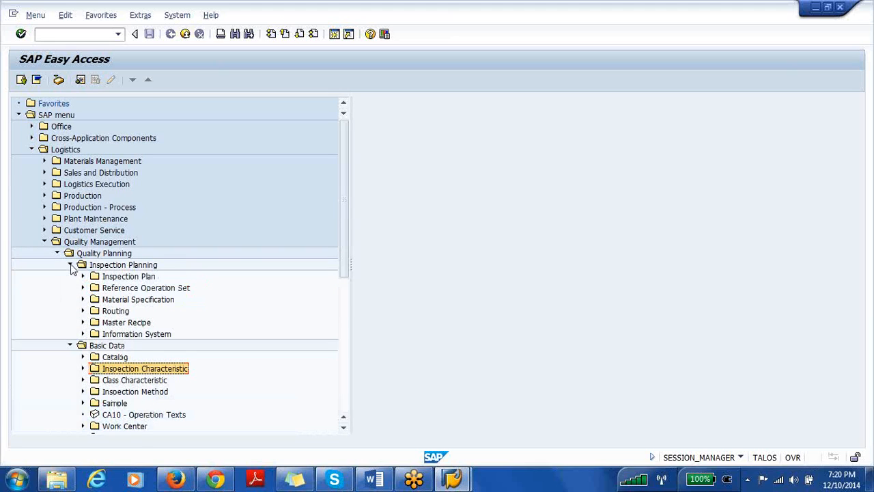
pyautogui.click(140, 278)
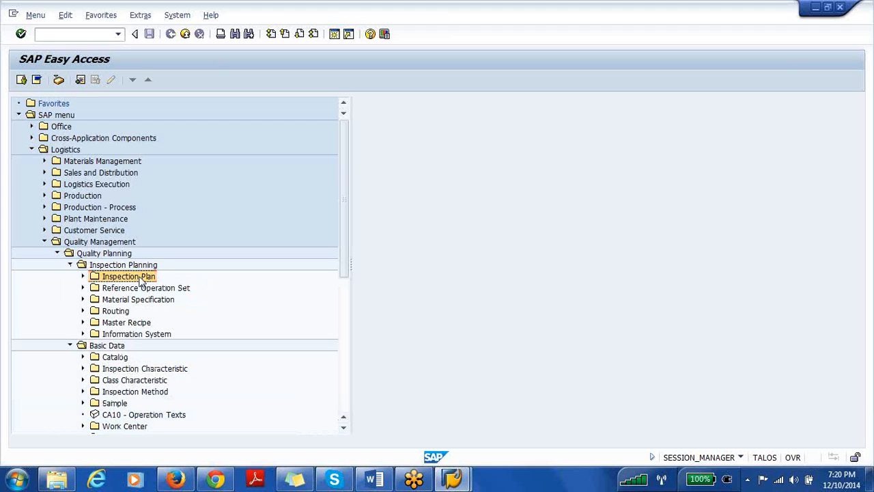
pyautogui.click(83, 277)
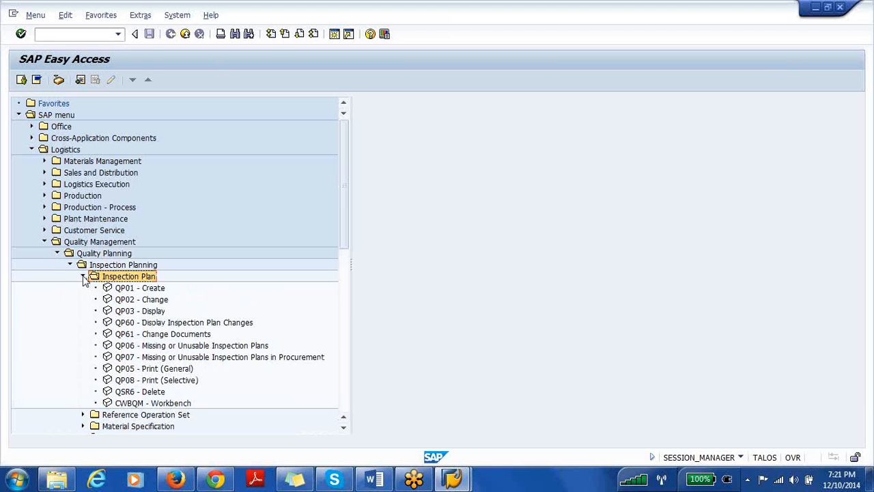
pyautogui.click(82, 277)
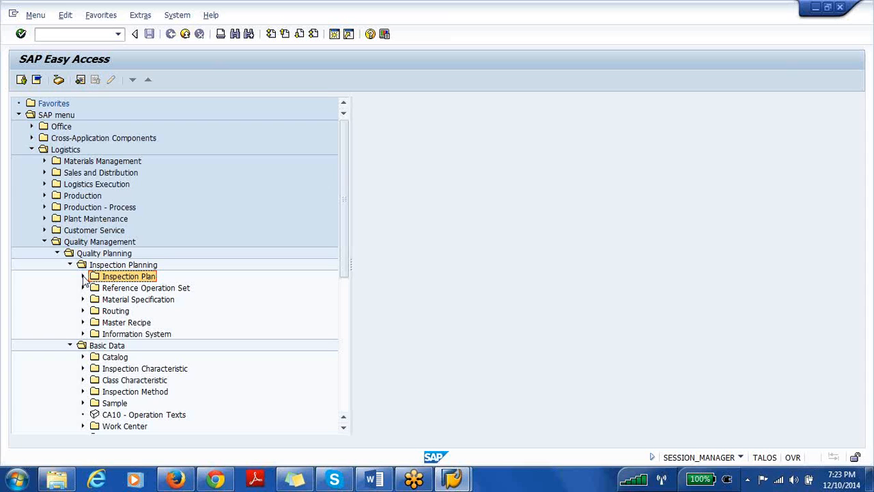
pyautogui.click(82, 276)
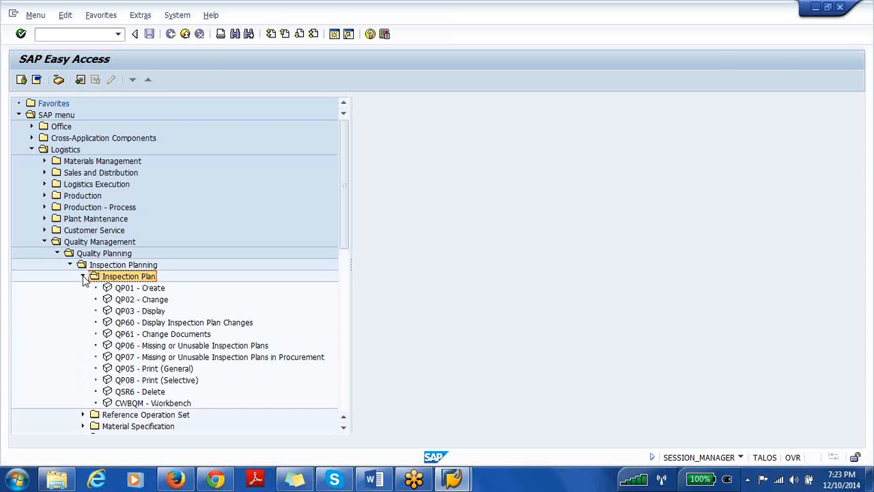
pyautogui.click(151, 289)
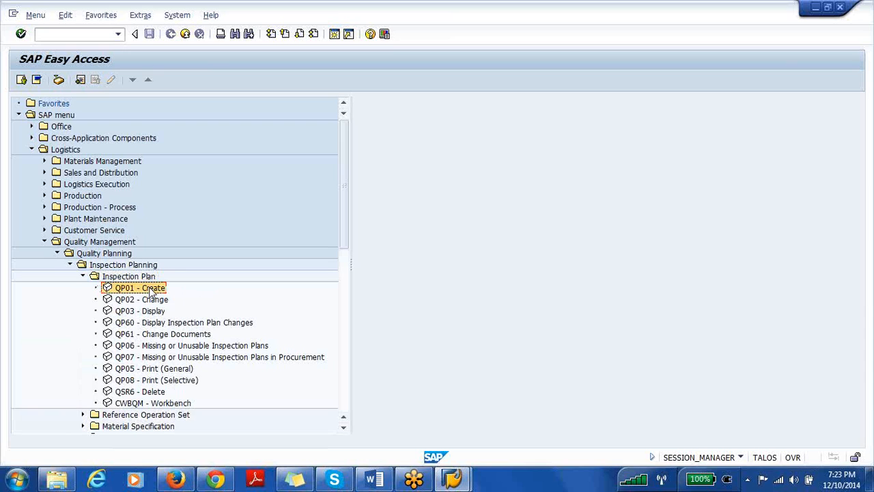
pyautogui.click(82, 277)
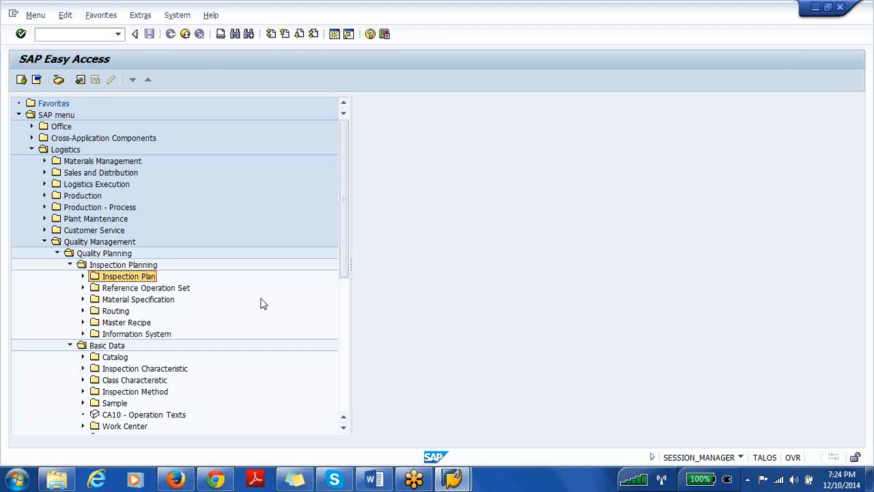
# Step: Examine the subfolders of Inspection Planning and Basic Data in the Quality Planning tree
pyautogui.click(344, 428)
pyautogui.click(343, 427)
pyautogui.click(343, 427)
pyautogui.click(344, 428)
pyautogui.click(343, 428)
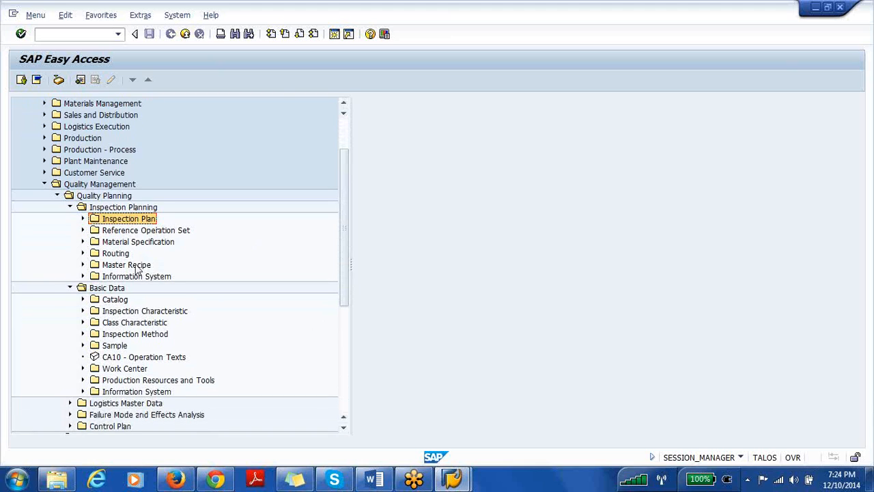
pyautogui.click(109, 288)
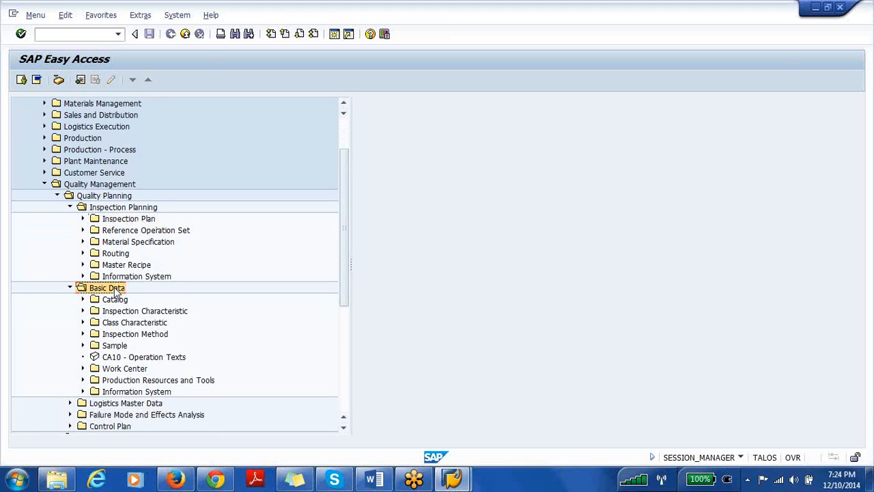
pyautogui.click(142, 220)
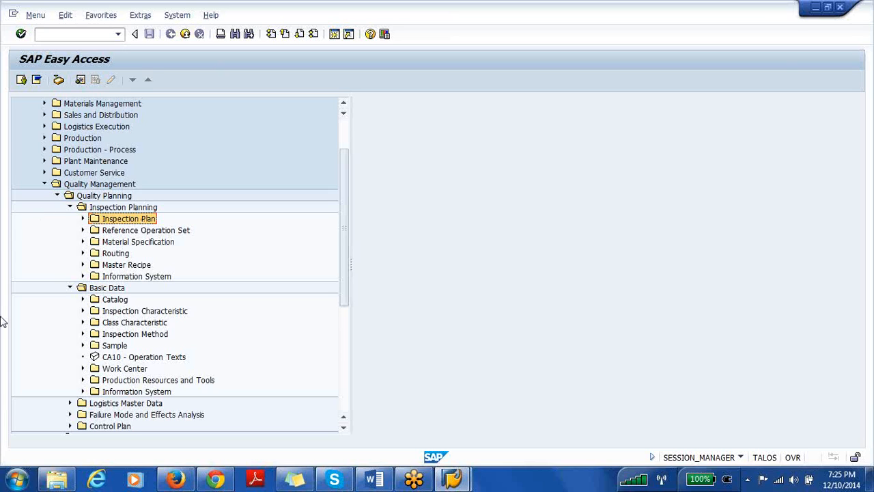
# Step: Open a new blank document in Word and write "BPP – Business Process Procedure"
pyautogui.click(17, 478)
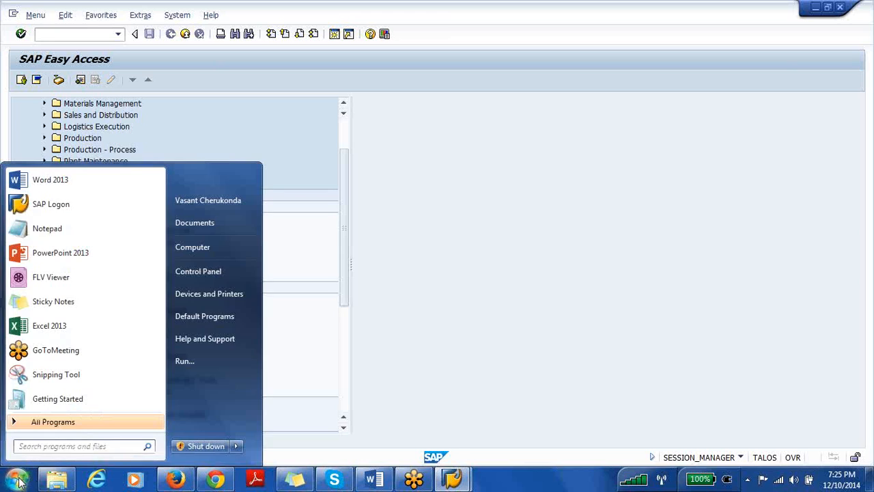
pyautogui.click(56, 183)
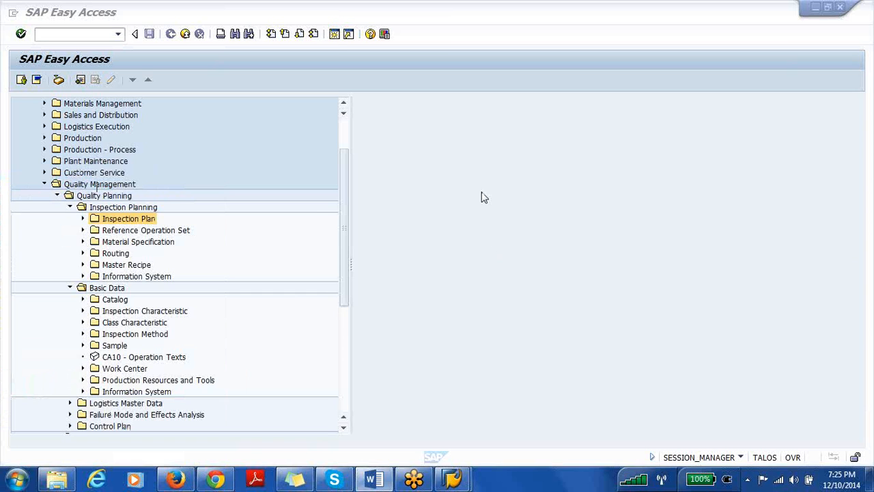
pyautogui.click(392, 317)
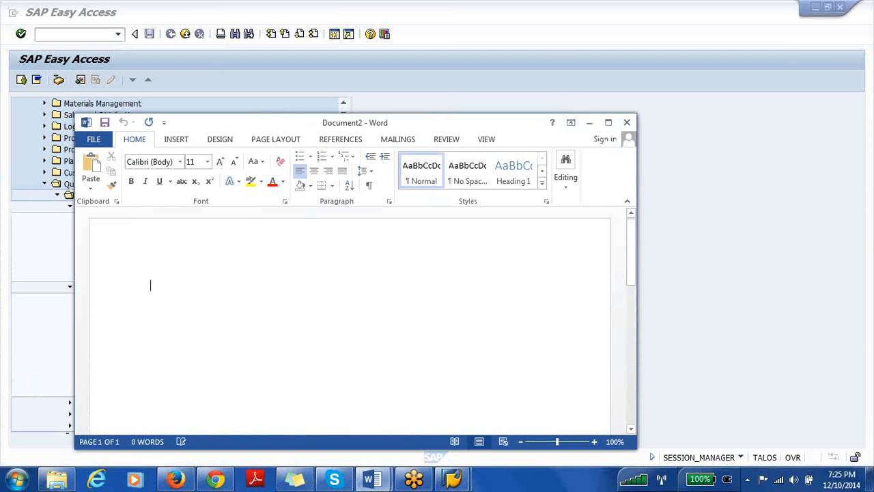
pyautogui.write('BPP -')
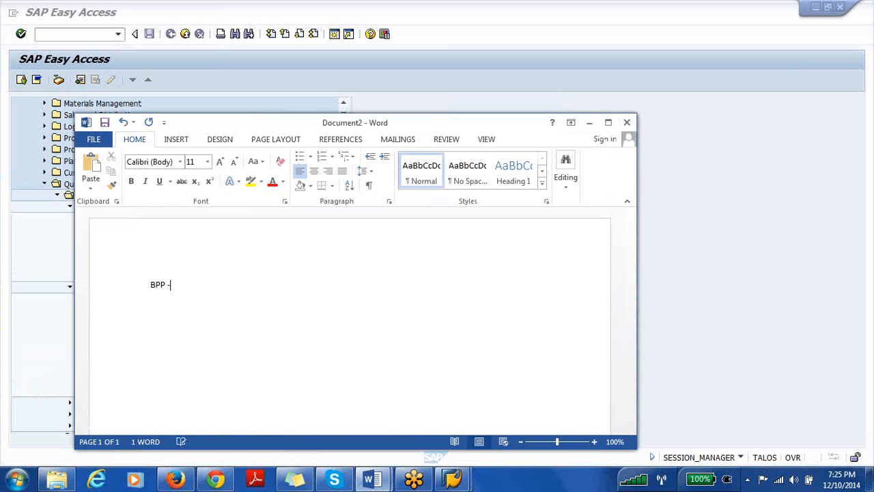
pyautogui.write(' Business Process Pr')
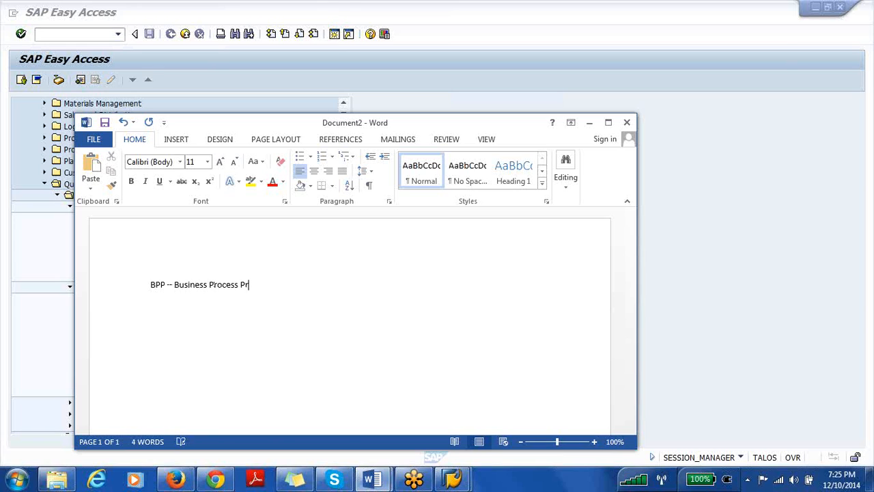
pyautogui.write('ocedure')
# Step: Switch back to SAP Easy Access, expand the Inspection Method folder under Basic Data and select QS31 - Create
pyautogui.click(451, 478)
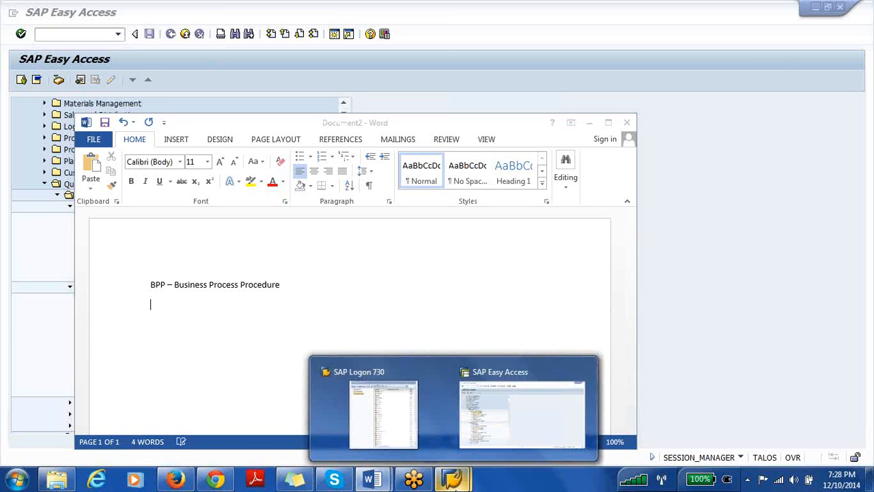
pyautogui.click(495, 428)
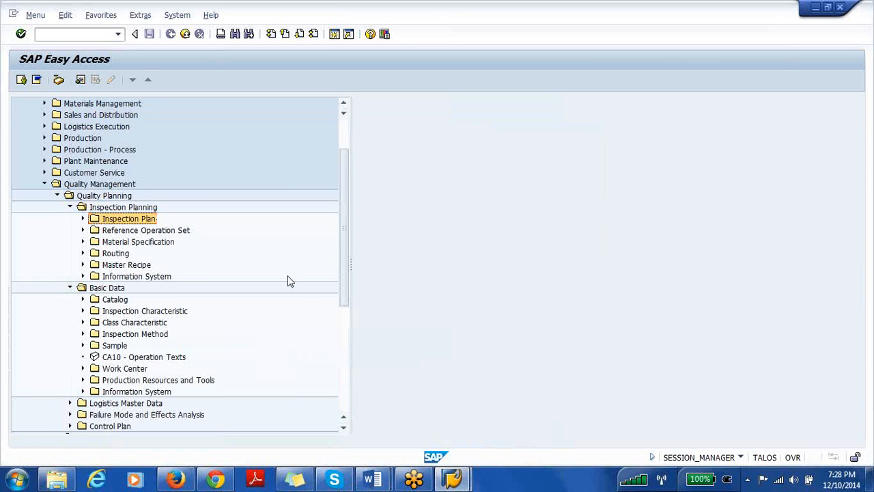
pyautogui.click(175, 312)
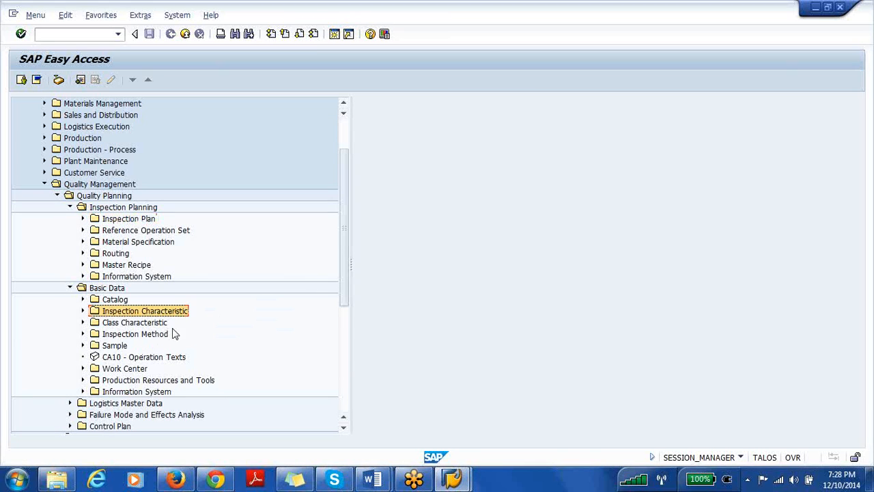
pyautogui.click(143, 337)
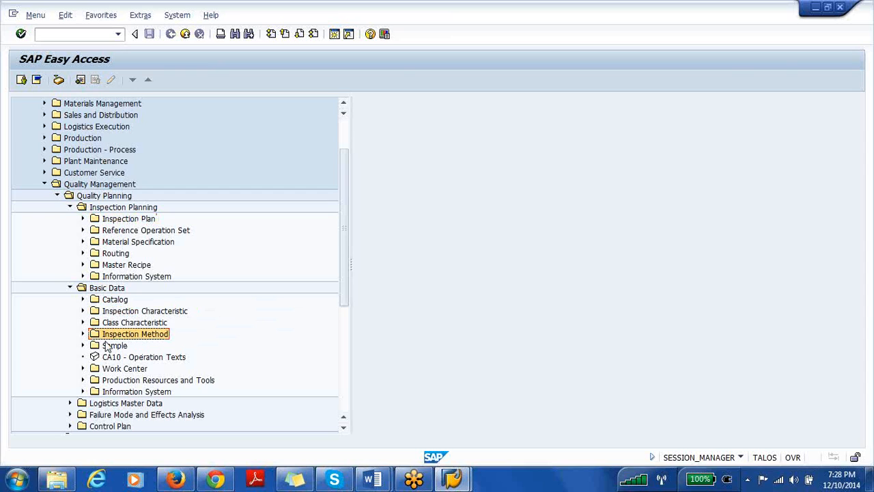
pyautogui.click(83, 334)
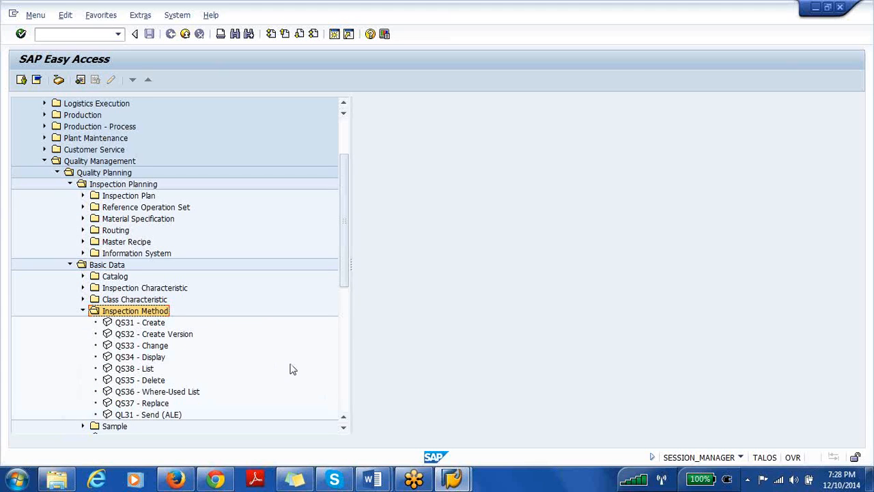
pyautogui.moveTo(343, 240); pyautogui.dragTo(343, 250)
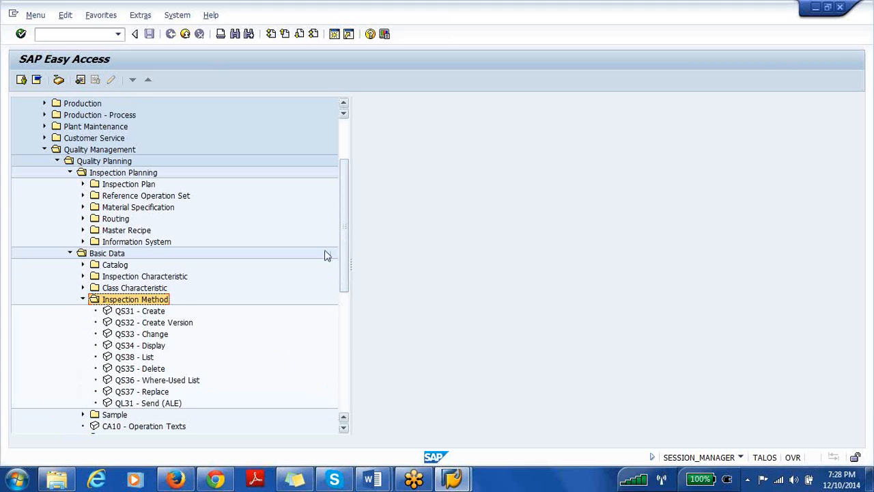
pyautogui.click(157, 313)
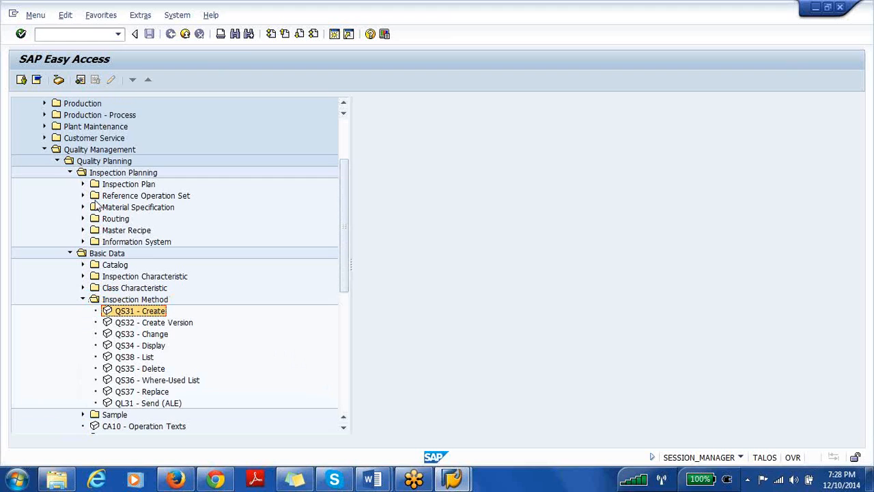
# Step: Enter the transaction code qs31 in the command field
pyautogui.click(62, 33)
pyautogui.write('s')
pyautogui.press('BackSpace')
pyautogui.write('qs31')
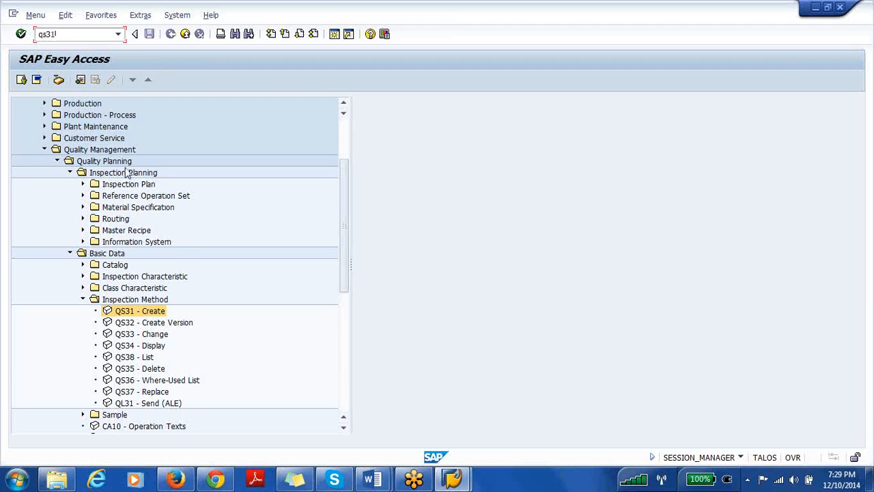
# Step: Open the QS31 - Create transaction from the Inspection Method folder under Basic Data
pyautogui.click(114, 255)
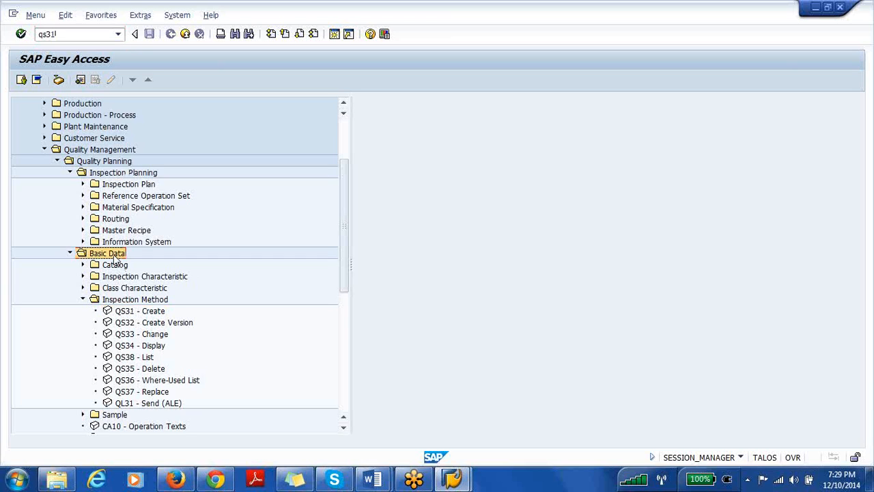
pyautogui.click(137, 302)
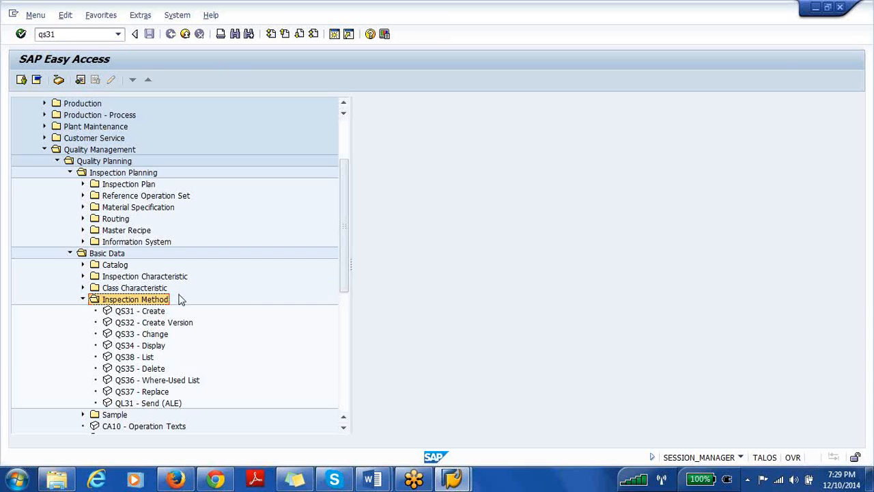
pyautogui.click(135, 313)
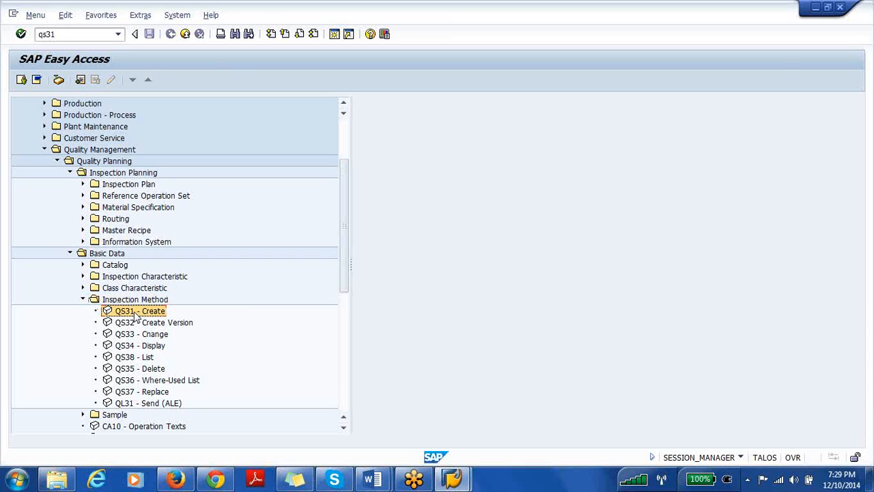
pyautogui.doubleClick(135, 314)
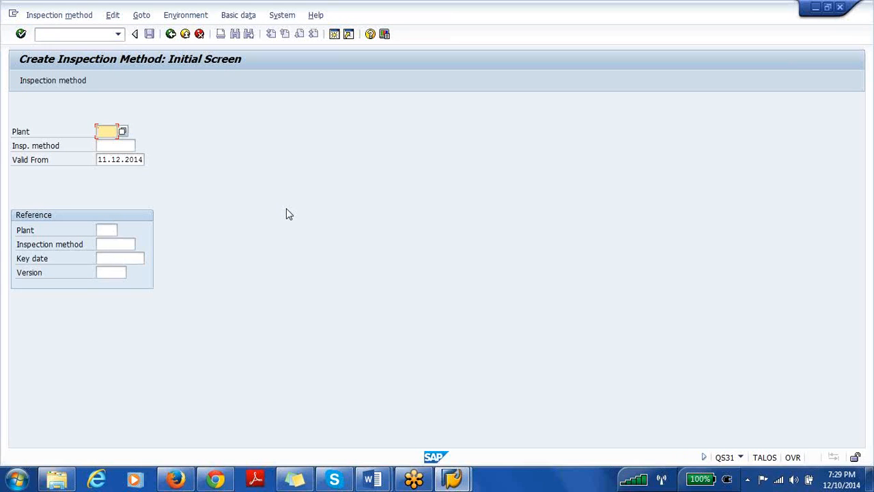
# Step: Enter plant 3100 and inspection method IM-B, and continue to the general data screen
pyautogui.write('3100')
pyautogui.click(114, 146)
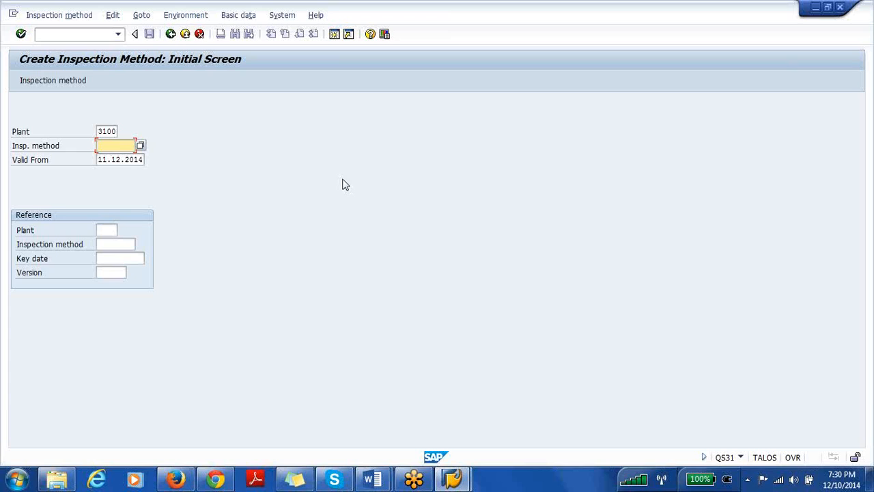
pyautogui.write('M')
pyautogui.press('BackSpace')
pyautogui.write('IM-B')
pyautogui.click(21, 35)
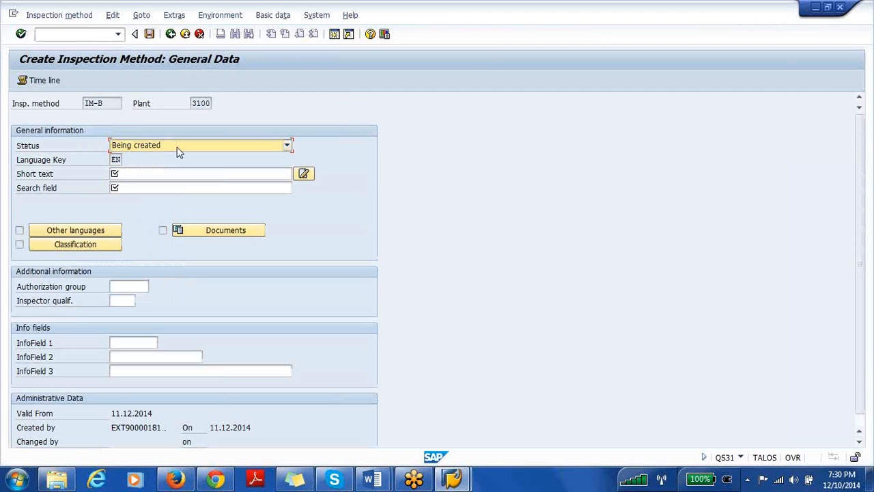
# Step: Set the inspection method's status to Released and enter the short text "Inspection Method by B"
pyautogui.click(287, 147)
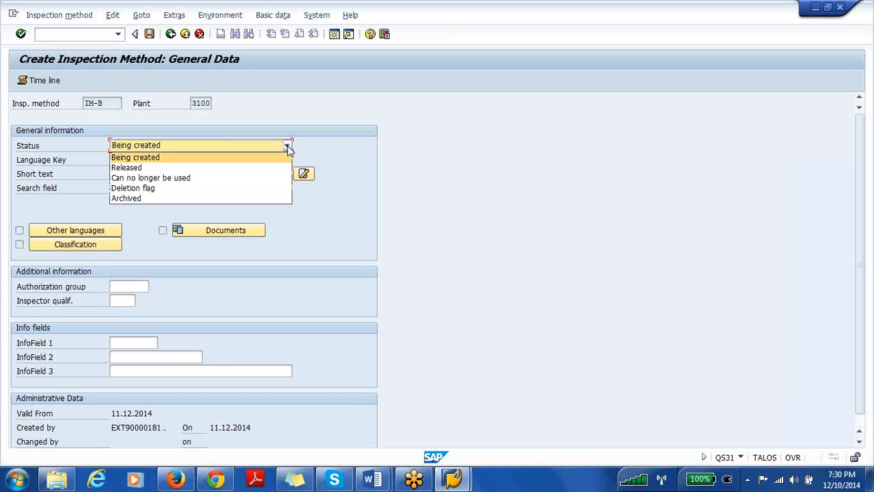
pyautogui.click(147, 168)
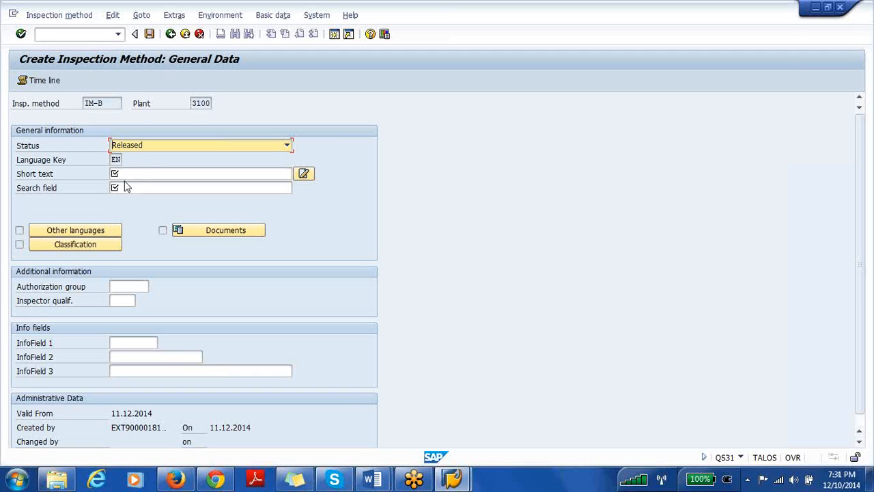
pyautogui.click(124, 175)
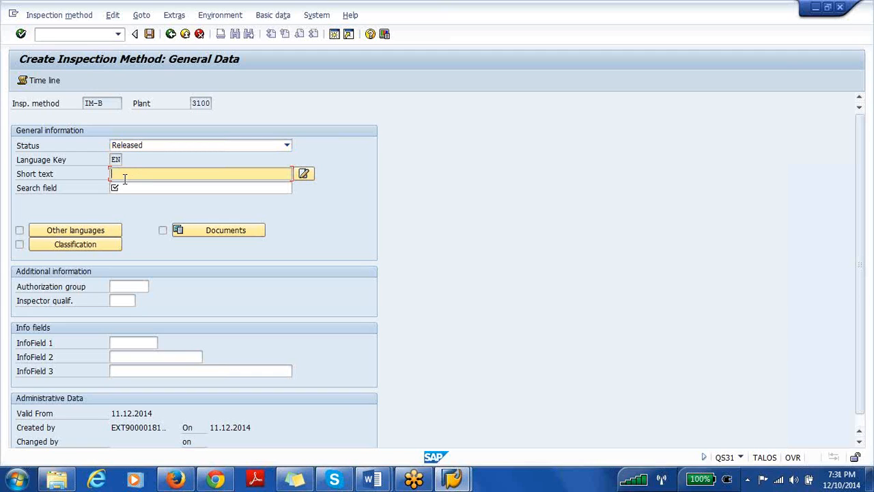
pyautogui.write('Ins')
pyautogui.write('pectio')
pyautogui.write('n.')
pyautogui.write('Met')
pyautogui.write('hod ')
pyautogui.write('by')
pyautogui.write(' B')
# Step: Enter BER as the inspection method's search field and confirm the general data
pyautogui.click(117, 188)
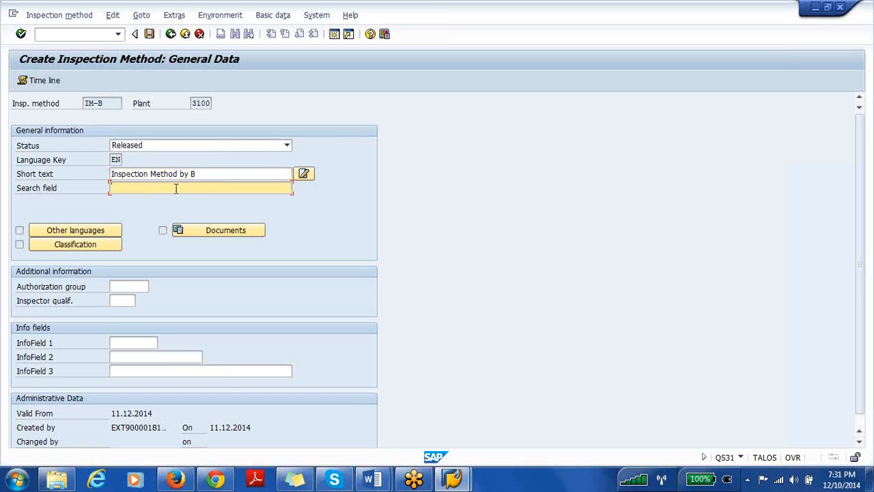
pyautogui.write('B')
pyautogui.write('ez')
pyautogui.press('Return')
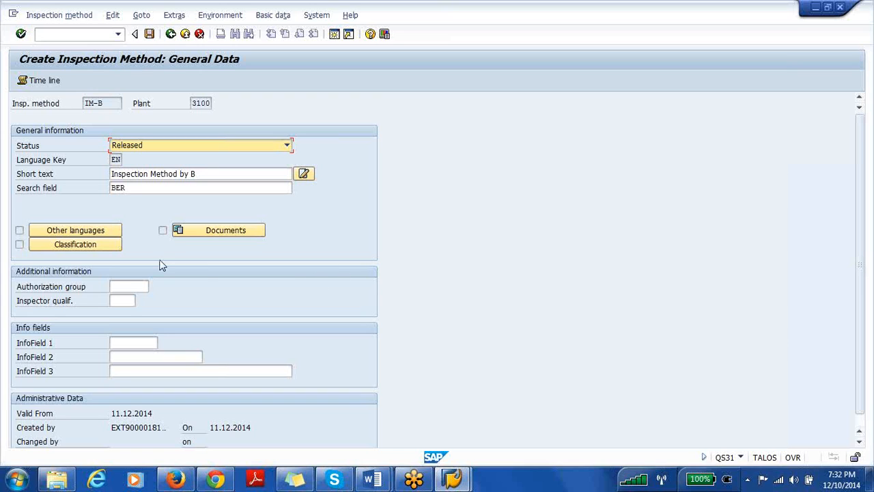
# Step: Open the classification of inspection method IM-B and check its class type
pyautogui.click(95, 247)
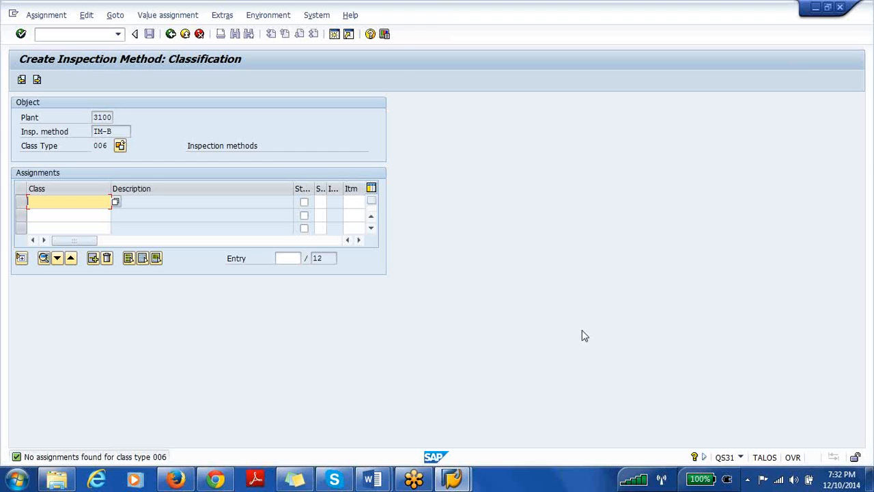
pyautogui.click(861, 142)
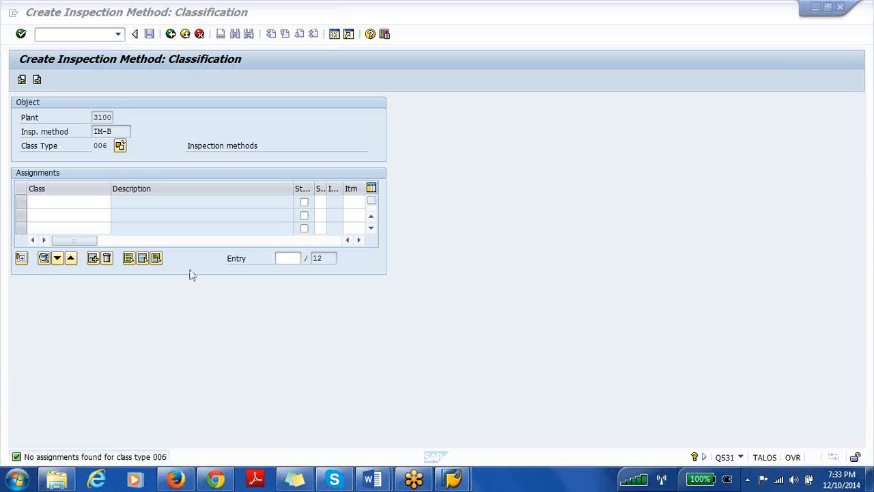
pyautogui.click(100, 147)
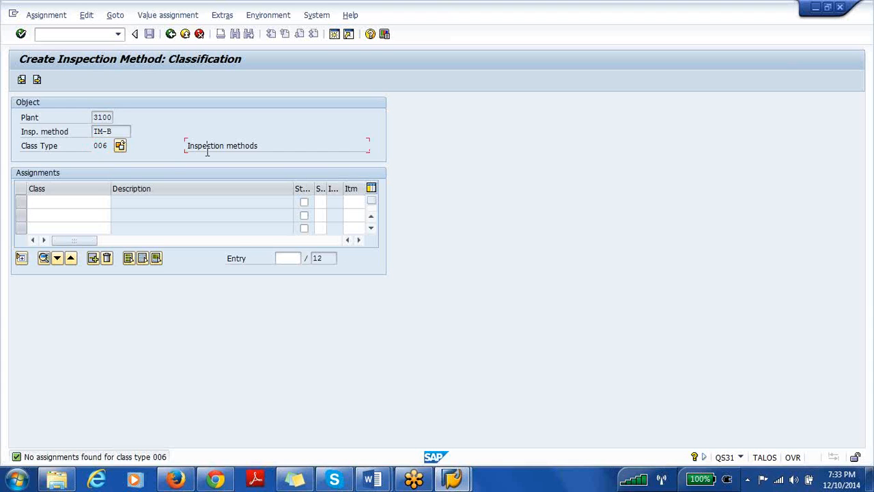
pyautogui.click(123, 147)
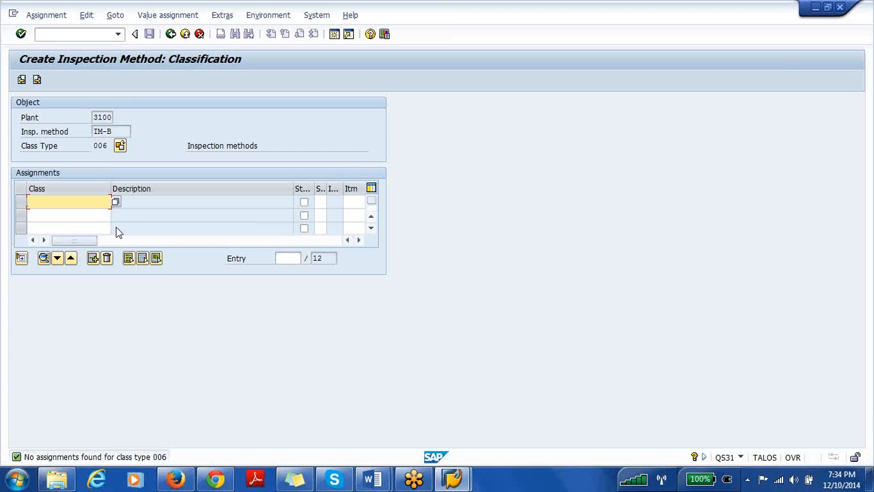
# Step: Search for available classes of class type 006 with a maximum of 500 hits, and close the search dialog
pyautogui.click(116, 203)
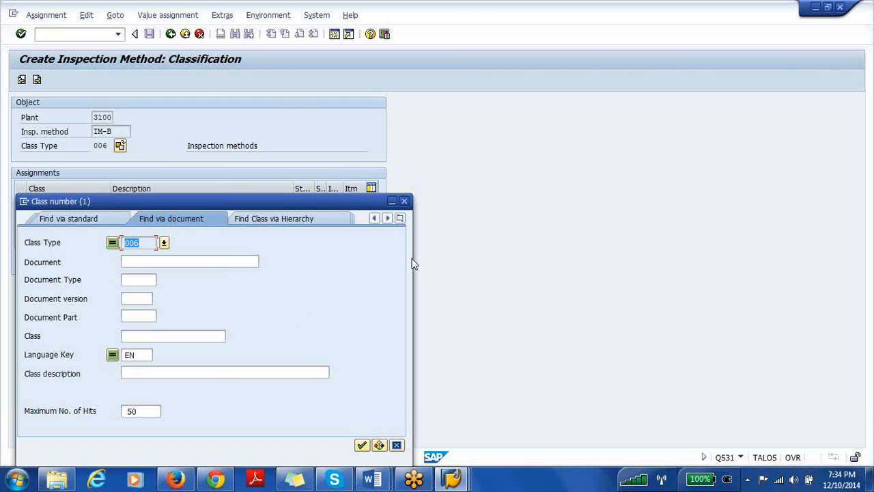
pyautogui.click(145, 411)
pyautogui.write('0')
pyautogui.click(362, 445)
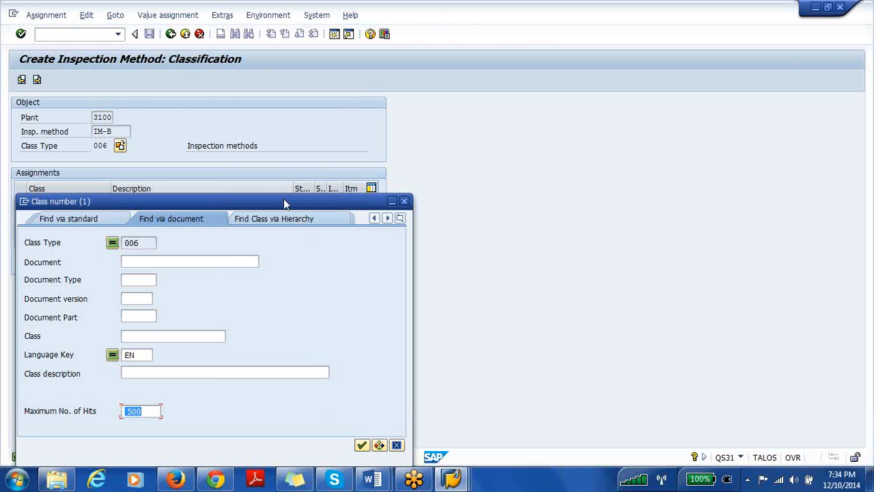
pyautogui.moveTo(283, 199); pyautogui.dragTo(419, 39)
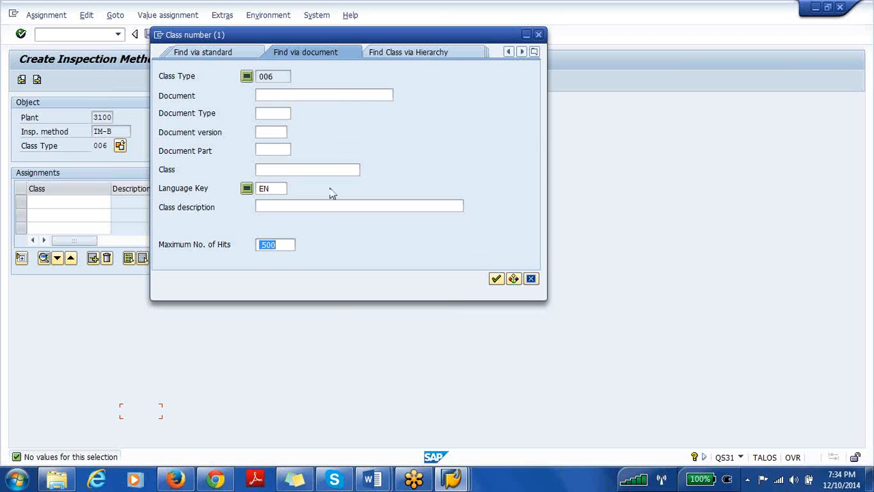
pyautogui.click(539, 34)
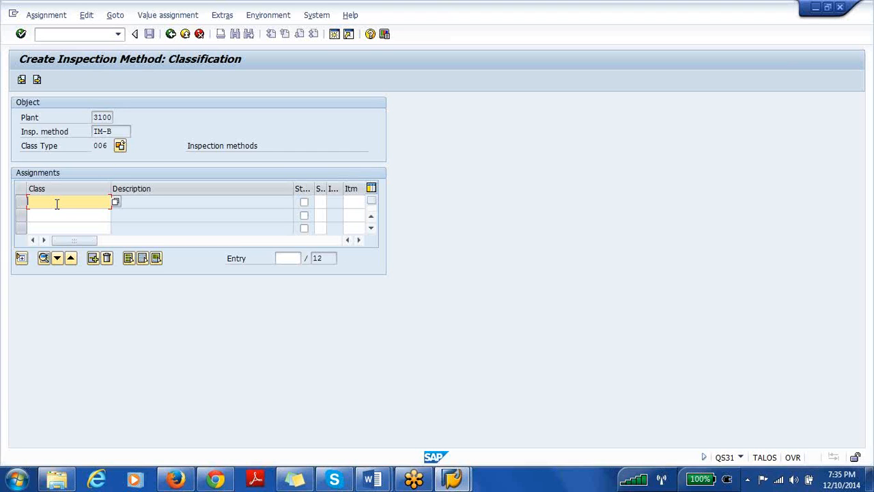
# Step: Try to assign class IM-B to the inspection method, and clear the class entry
pyautogui.write('IM-B')
pyautogui.press('Return')
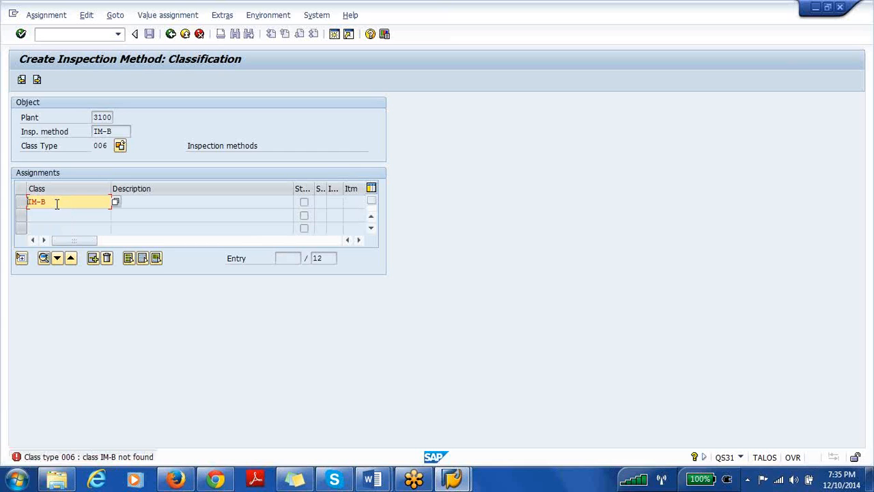
pyautogui.press('BackSpace')
pyautogui.press('BackSpace')
pyautogui.press('BackSpace')
pyautogui.press('BackSpace')
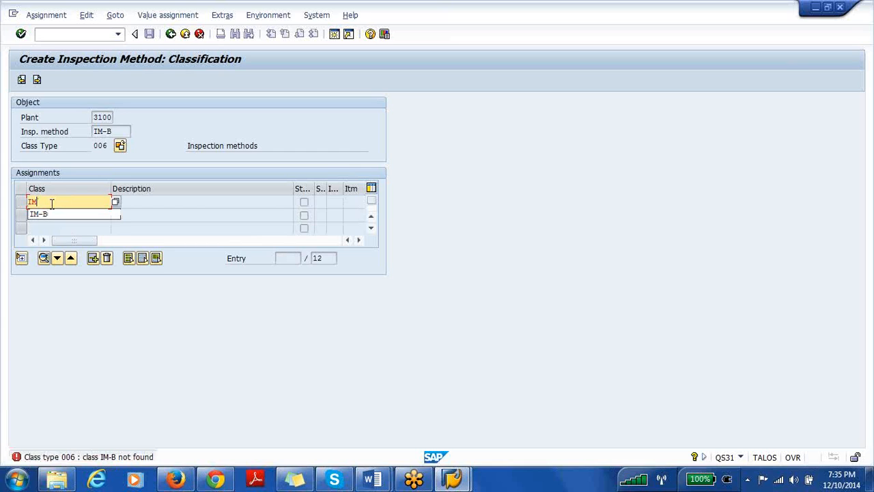
pyautogui.press('Down')
pyautogui.press('Escape')
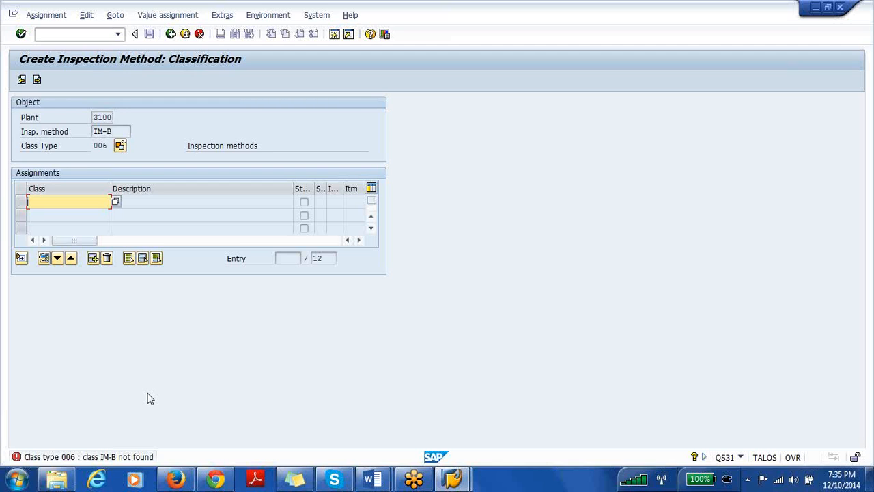
# Step: Return to the general data, save inspection method IM-B and go back to SAP Easy Access
pyautogui.click(38, 80)
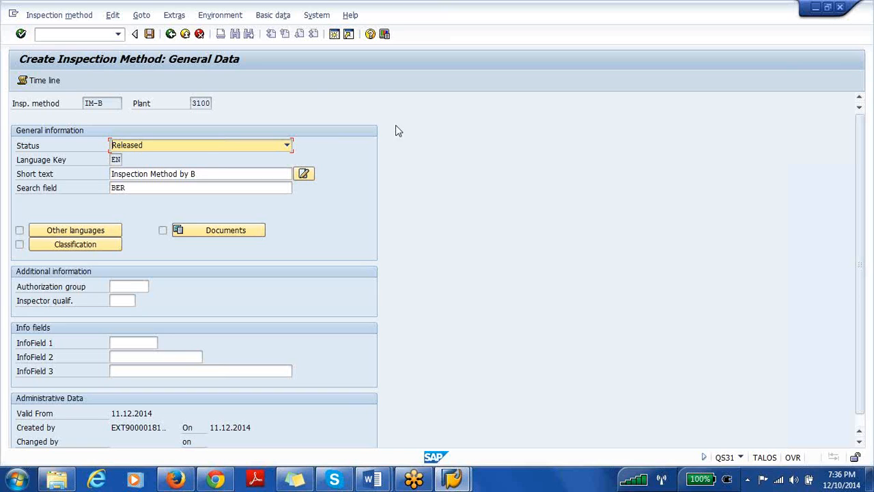
pyautogui.click(150, 35)
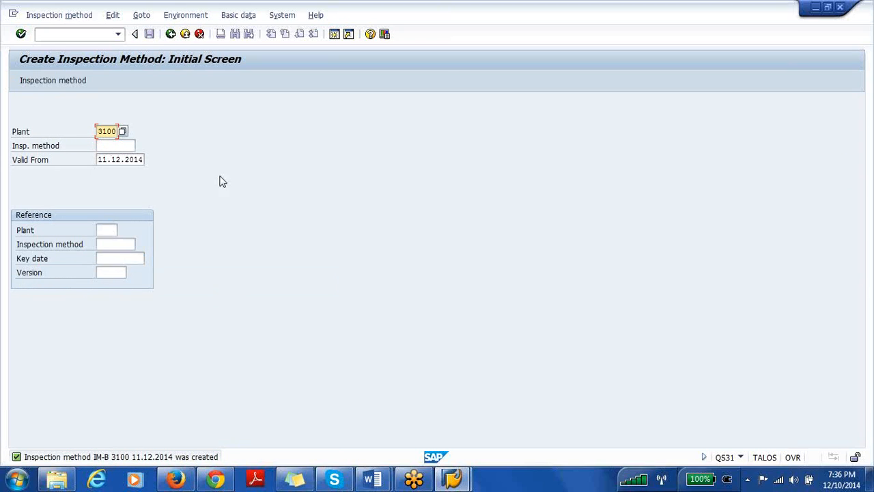
pyautogui.click(171, 34)
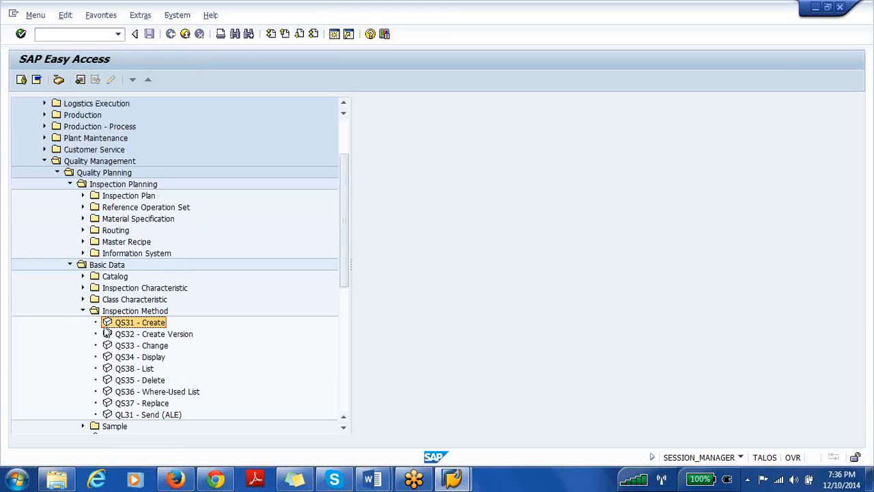
# Step: Collapse the Inspection Method folder, expand Class Characteristic and open the CL02 - Class Management transaction
pyautogui.click(83, 312)
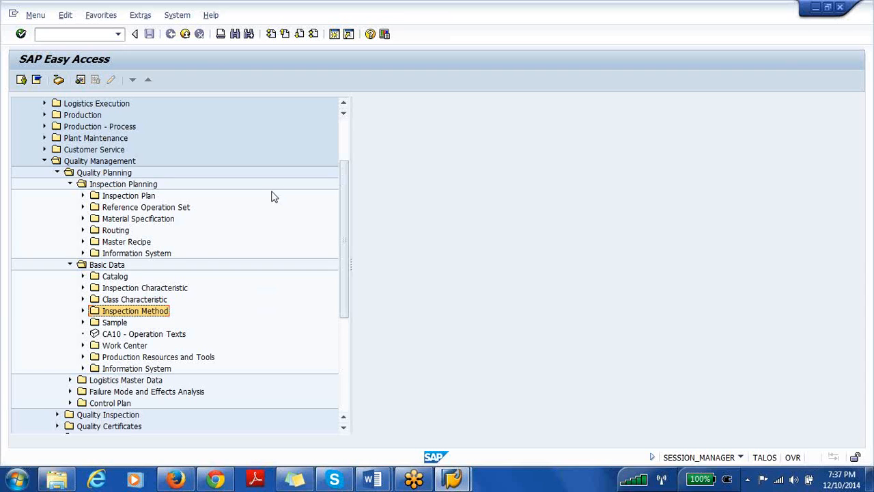
pyautogui.click(83, 300)
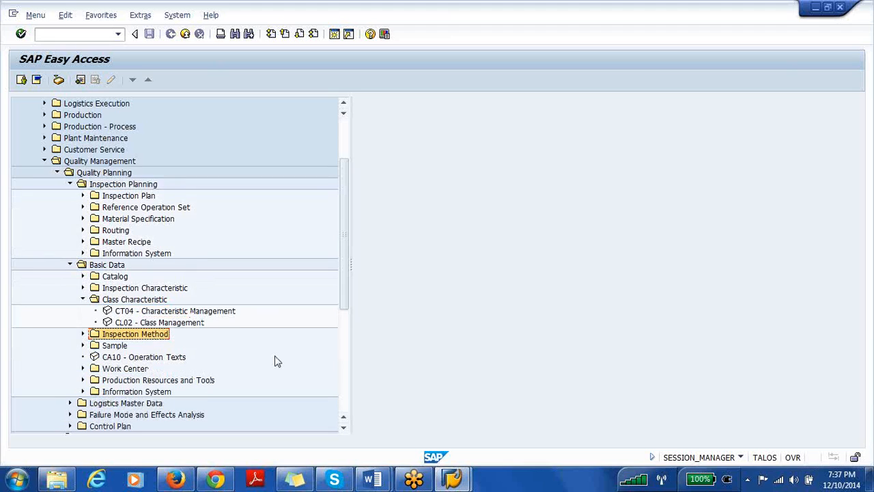
pyautogui.click(182, 327)
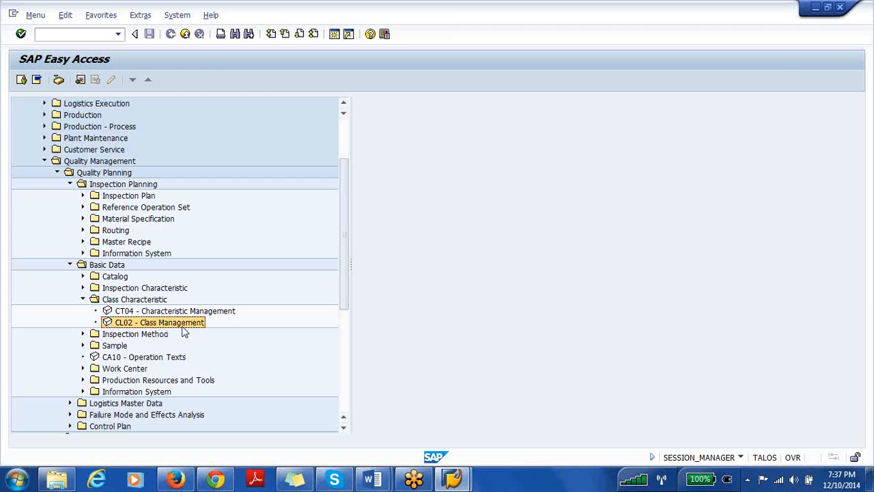
pyautogui.doubleClick(173, 327)
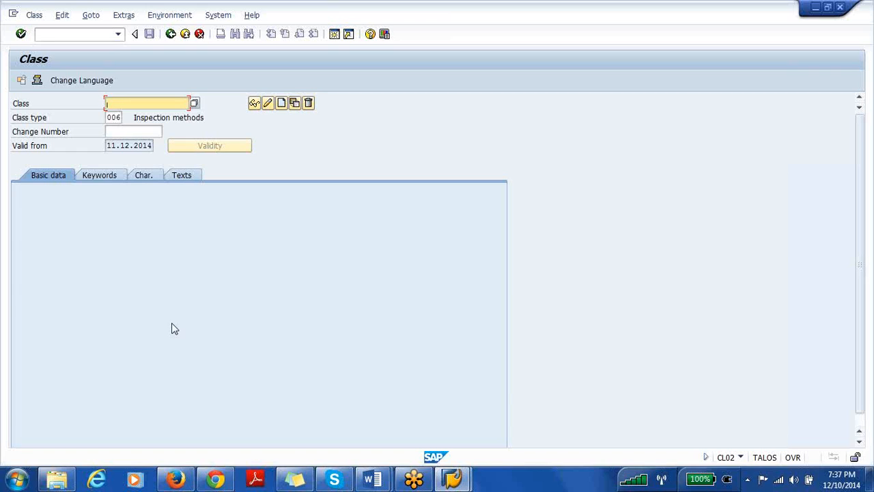
# Step: Start creating a class named CLASSOF-IM with class type 006
pyautogui.write('F')
pyautogui.write('Cla')
pyautogui.write('ss')
pyautogui.write('-')
pyautogui.write('IM')
pyautogui.press('BackSpace')
pyautogui.press('BackSpace')
pyautogui.press('BackSpace')
pyautogui.write('of')
pyautogui.write('IM')
pyautogui.click(282, 104)
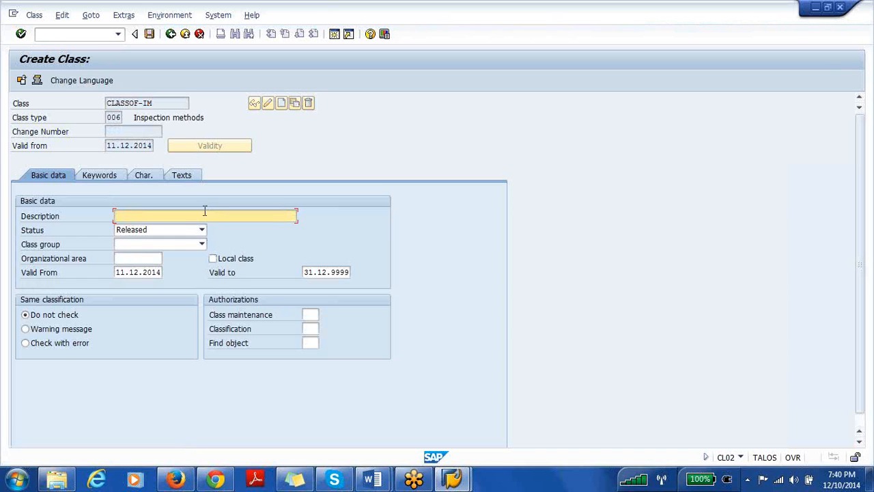
# Step: Keep the class status Released and enter the description "class type 006 with class for IM-B"
pyautogui.click(202, 230)
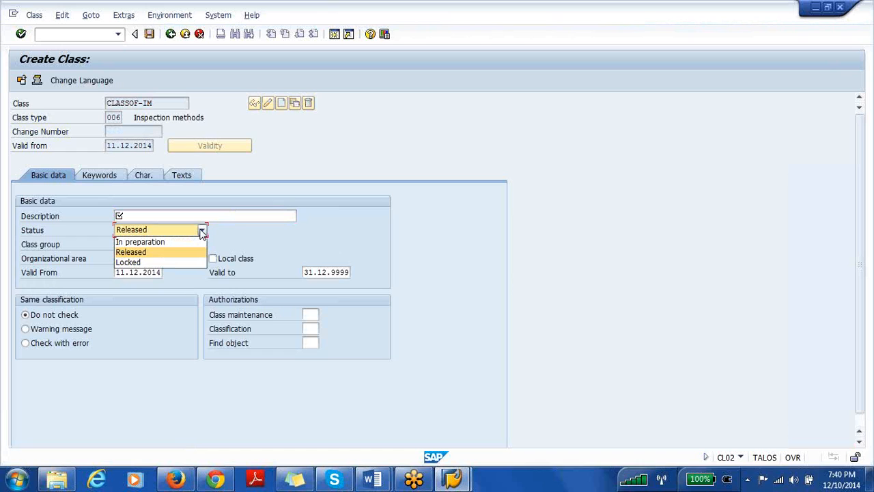
pyautogui.click(202, 232)
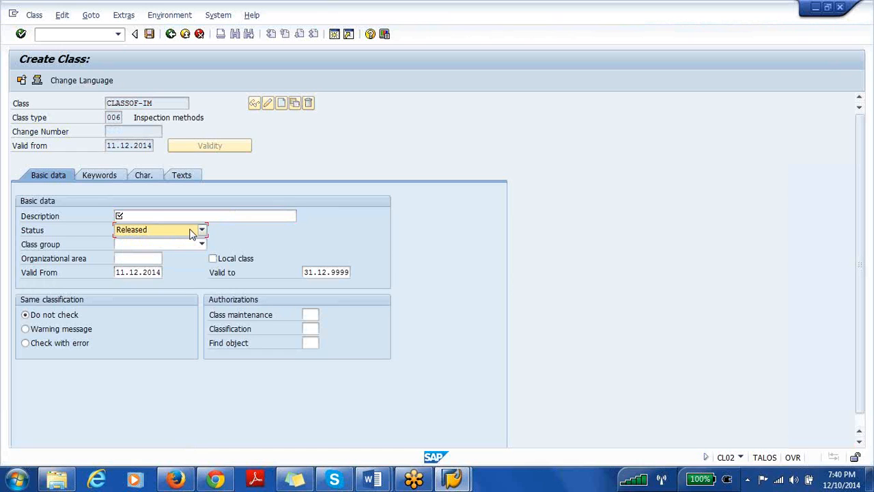
pyautogui.click(149, 215)
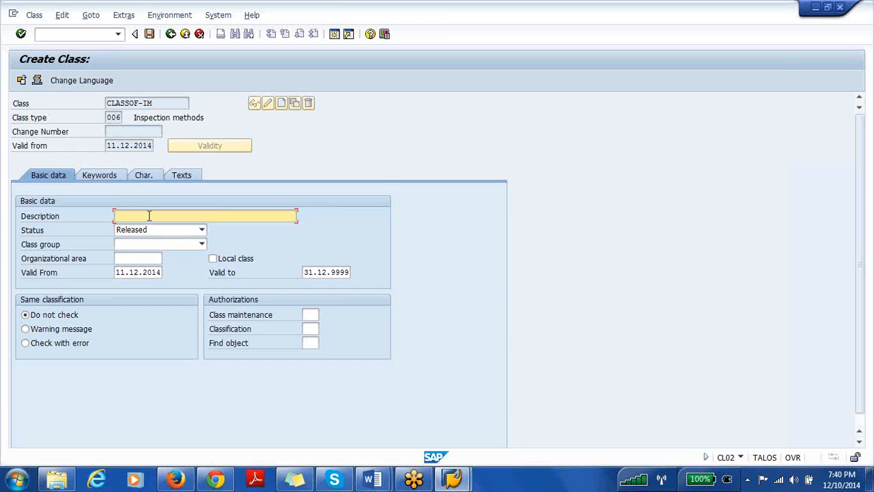
pyautogui.write('class type 006 with class')
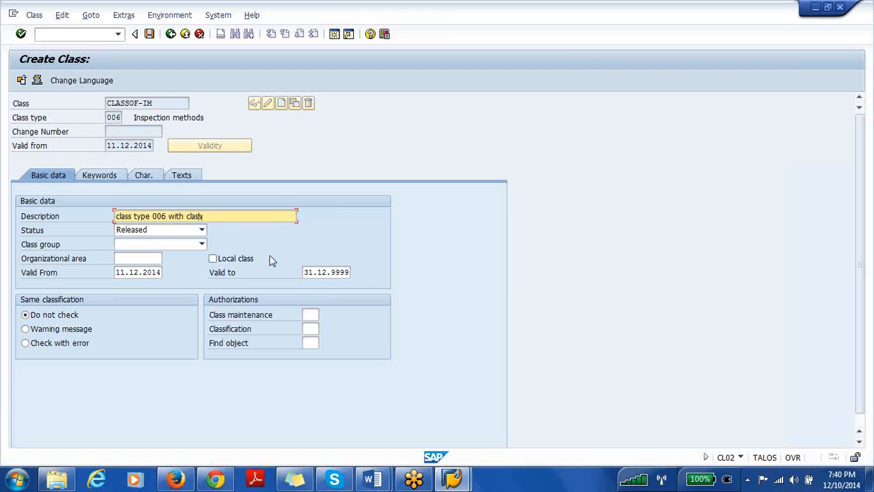
pyautogui.write(' for IM-B')
# Step: Set the class's valid-to date to 31.12.2025 and its same classification check to Warning message
pyautogui.click(323, 272)
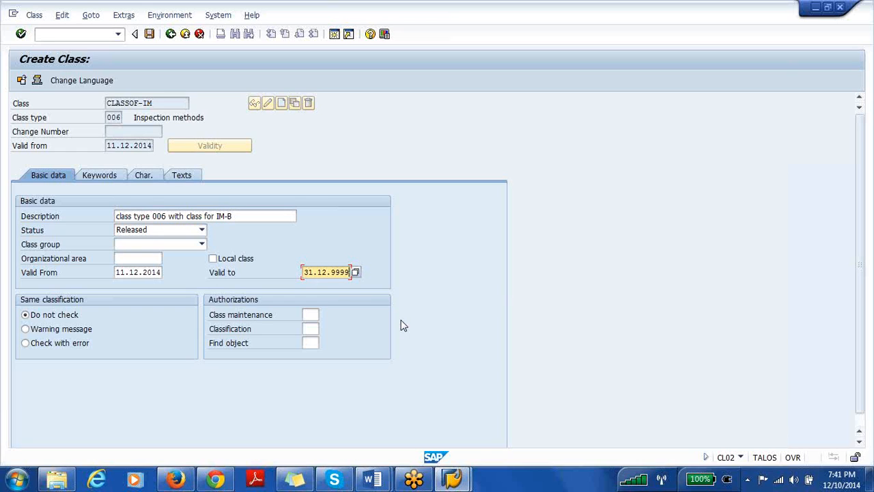
pyautogui.press('BackSpace')
pyautogui.press('BackSpace')
pyautogui.press('BackSpace')
pyautogui.press('BackSpace')
pyautogui.write('2025')
pyautogui.click(25, 329)
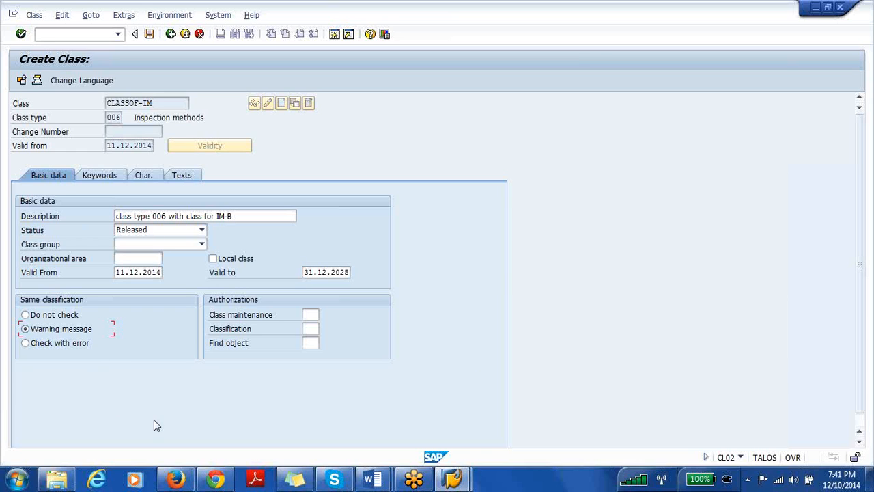
# Step: Add the keyword "Classforinspectionmethod" to the class
pyautogui.click(103, 175)
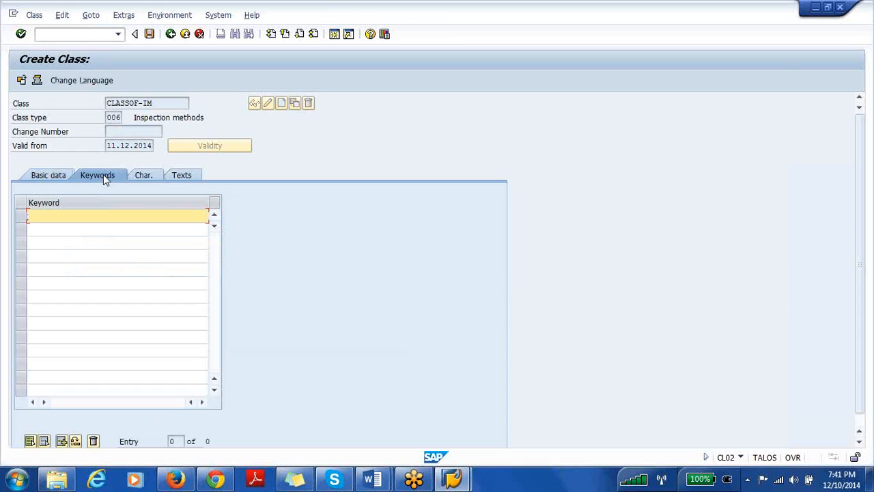
pyautogui.write('Clas')
pyautogui.write('s')
pyautogui.write('for')
pyautogui.write('inspect')
pyautogui.write('ionme')
pyautogui.write('tnod')
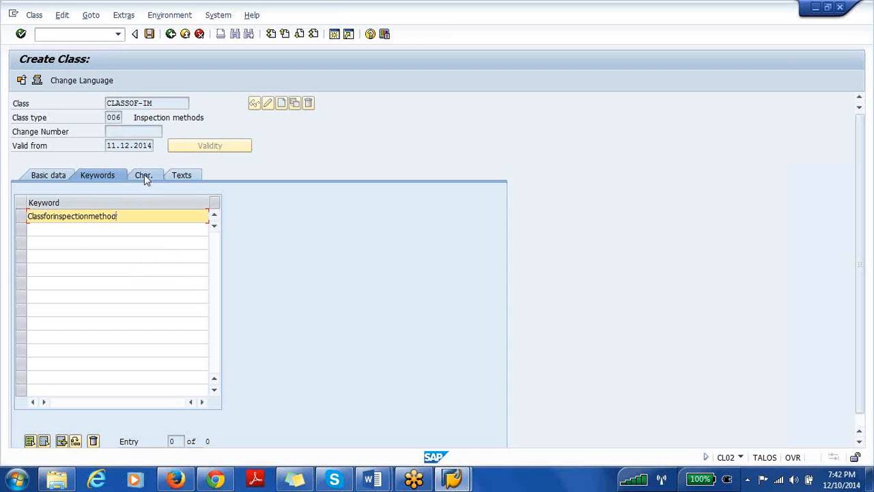
# Step: Go to the class's characteristics and start a value search for the first characteristic entry
pyautogui.click(144, 175)
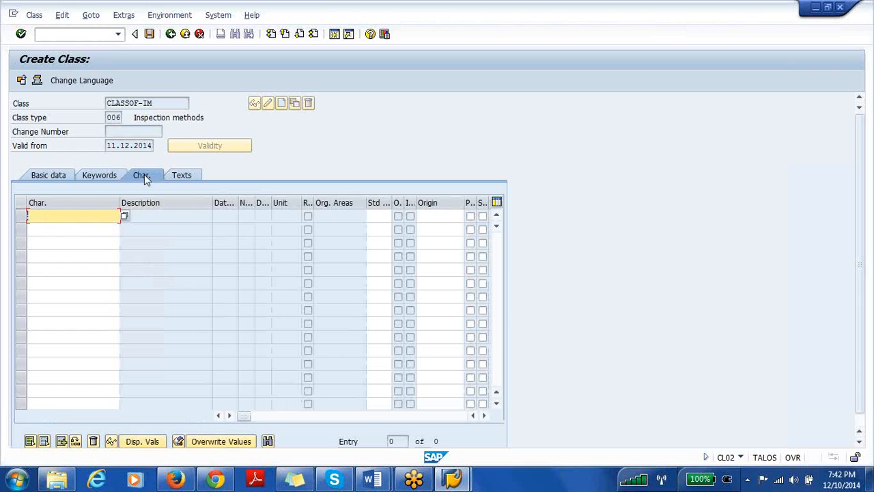
pyautogui.click(172, 103)
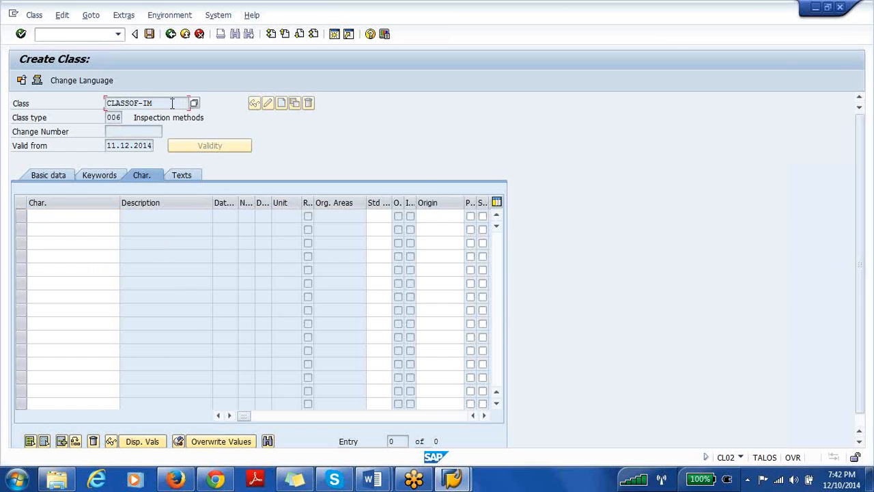
pyautogui.click(78, 216)
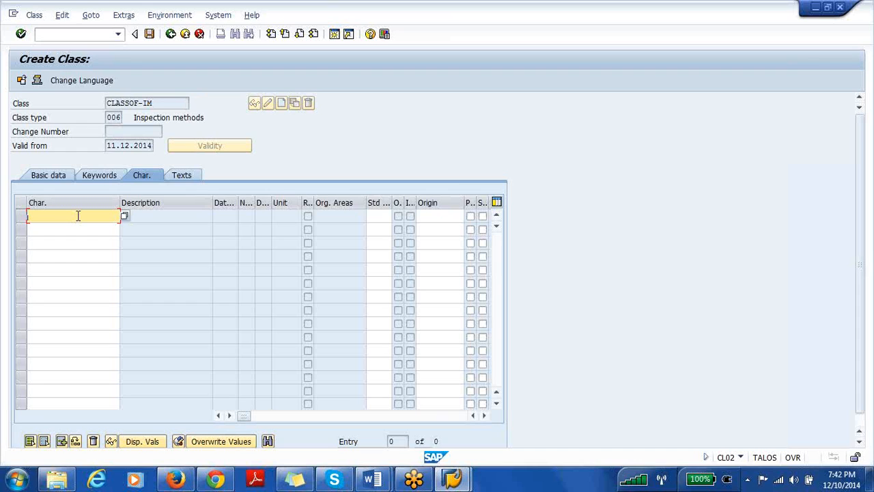
pyautogui.click(123, 216)
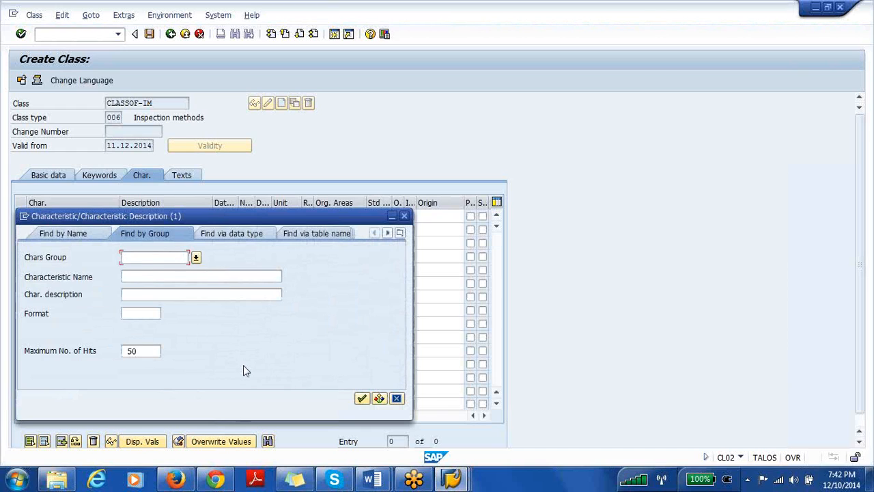
pyautogui.click(401, 234)
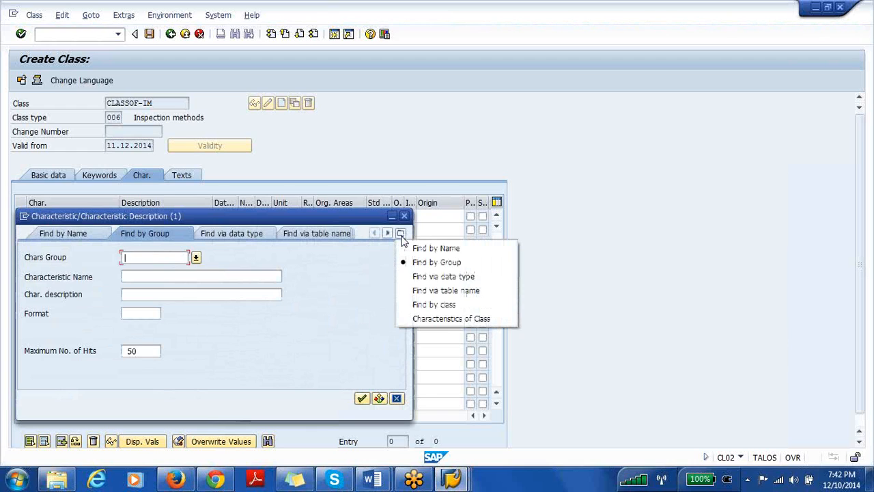
pyautogui.click(440, 305)
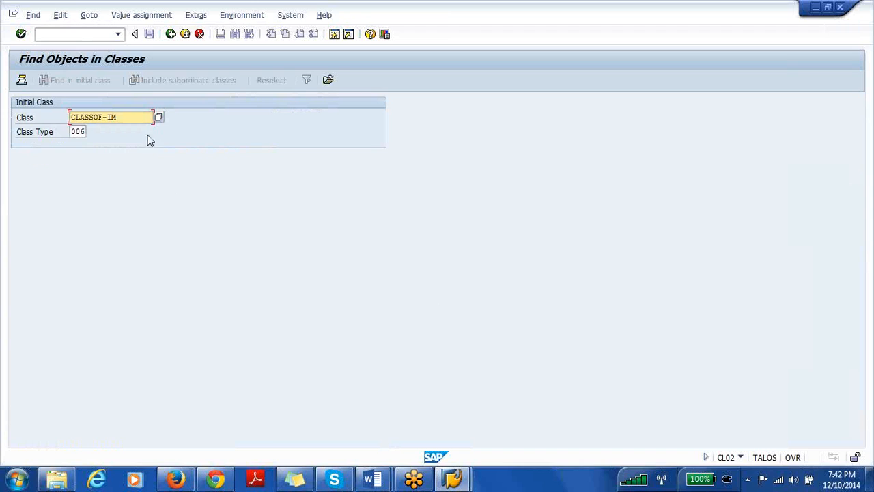
pyautogui.press('Delete')
pyautogui.press('Delete')
pyautogui.press('Delete')
pyautogui.press('Delete')
pyautogui.press('Delete')
pyautogui.press('Delete')
pyautogui.press('Delete')
pyautogui.press('Delete')
pyautogui.press('Delete')
pyautogui.press('Delete')
pyautogui.click(21, 35)
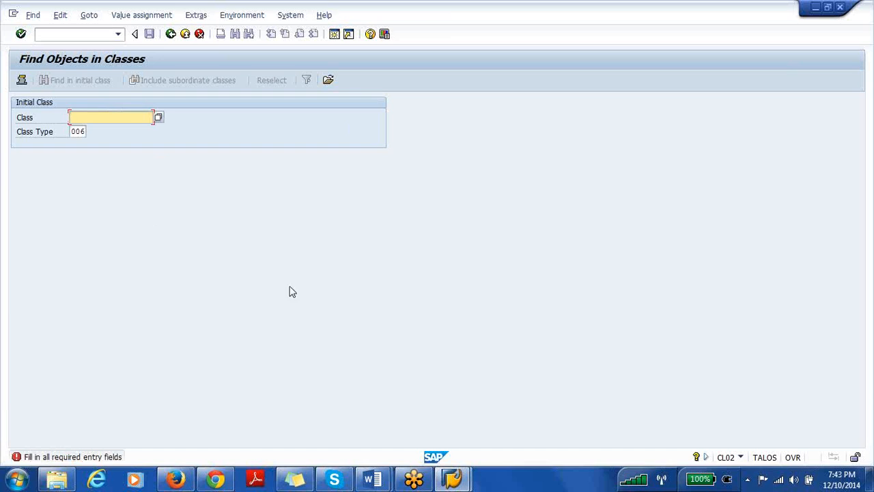
pyautogui.click(171, 34)
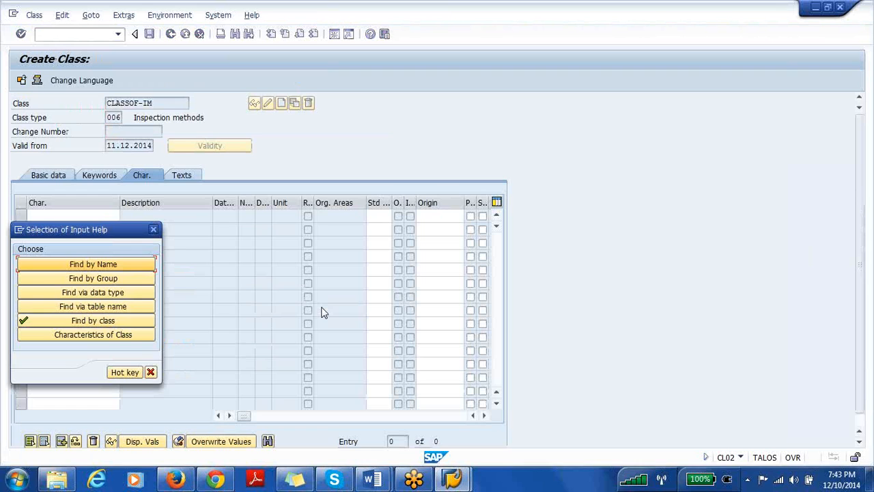
# Step: Set the characteristics-of-class search to class type 006 with no class name and a maximum of 500 hits
pyautogui.click(120, 334)
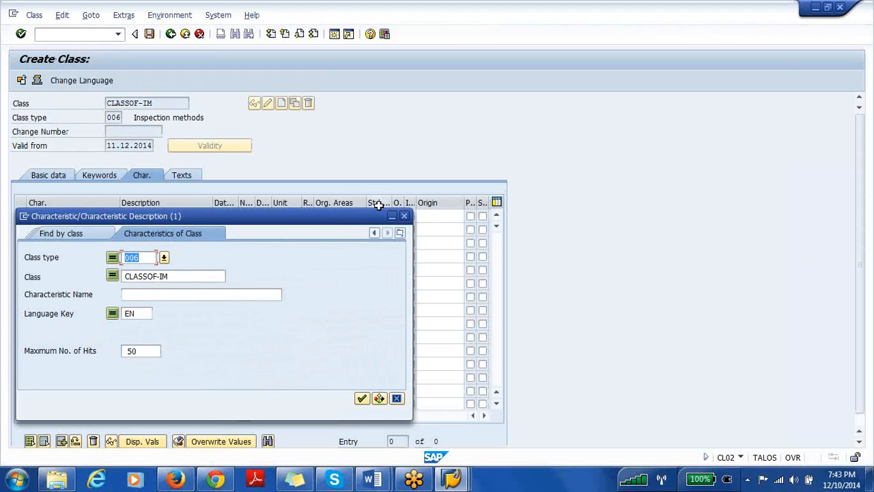
pyautogui.moveTo(334, 213); pyautogui.dragTo(427, 140)
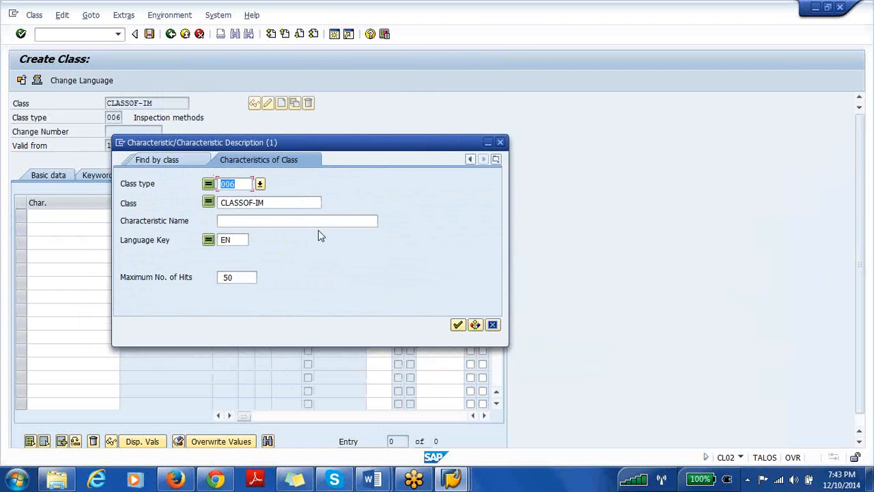
pyautogui.click(241, 183)
pyautogui.click(272, 201)
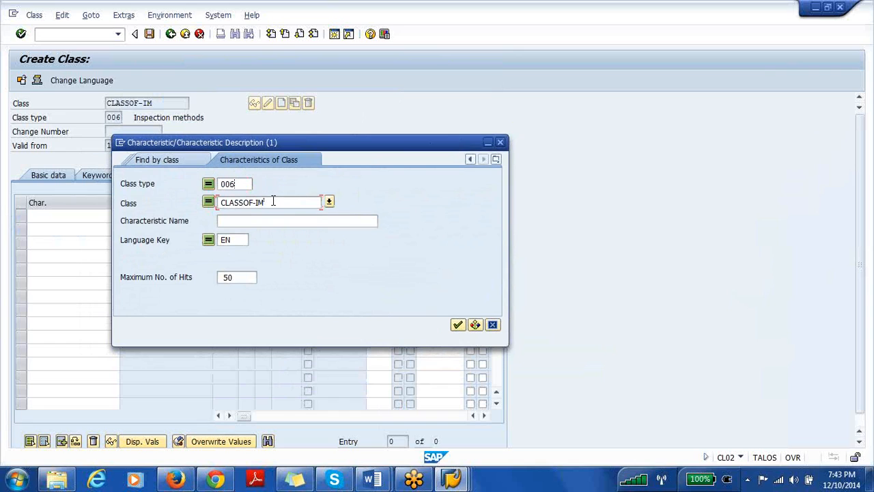
pyautogui.press('BackSpace')
pyautogui.press('BackSpace')
pyautogui.press('BackSpace')
pyautogui.press('BackSpace')
pyautogui.press('BackSpace')
pyautogui.press('BackSpace')
pyautogui.press('BackSpace')
pyautogui.press('BackSpace')
pyautogui.press('BackSpace')
pyautogui.press('BackSpace')
pyautogui.click(242, 277)
pyautogui.write('0')
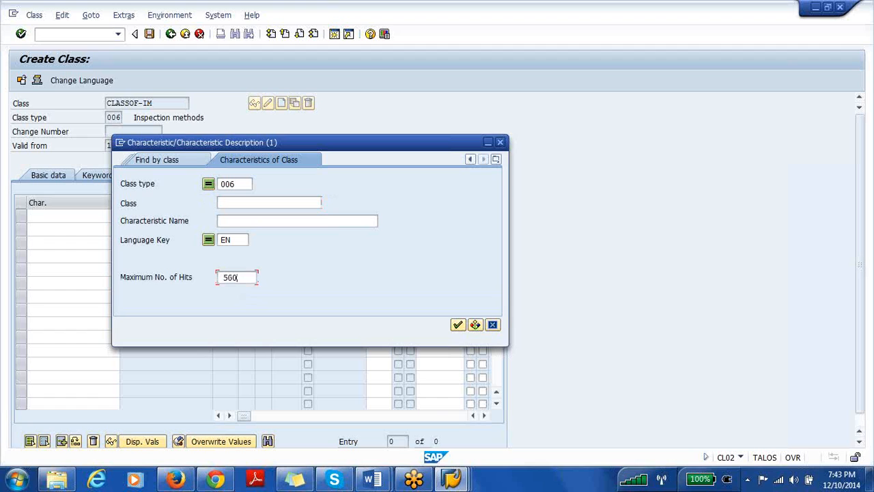
# Step: Run the characteristic search and assign BJ_CHAR as the class's first characteristic
pyautogui.click(457, 325)
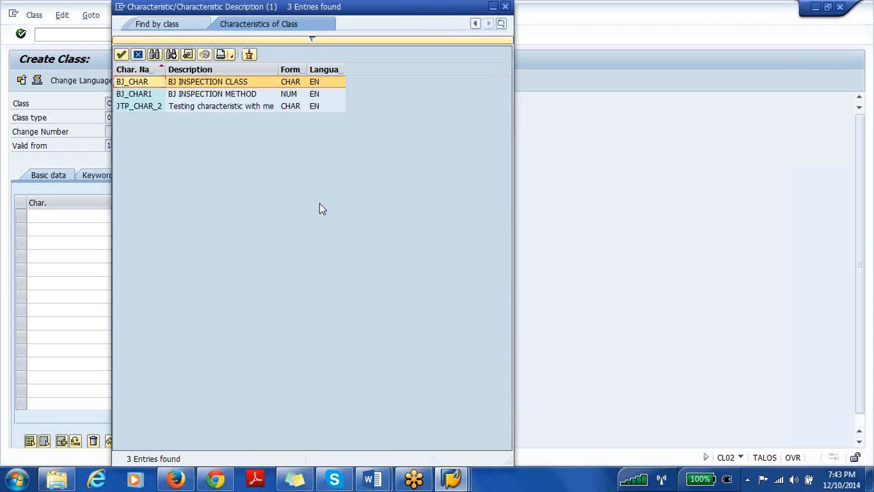
pyautogui.doubleClick(211, 86)
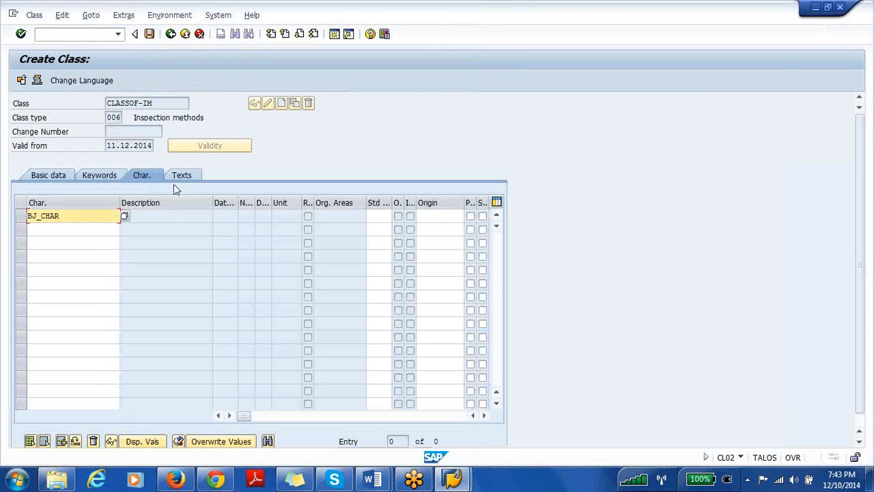
pyautogui.press('Return')
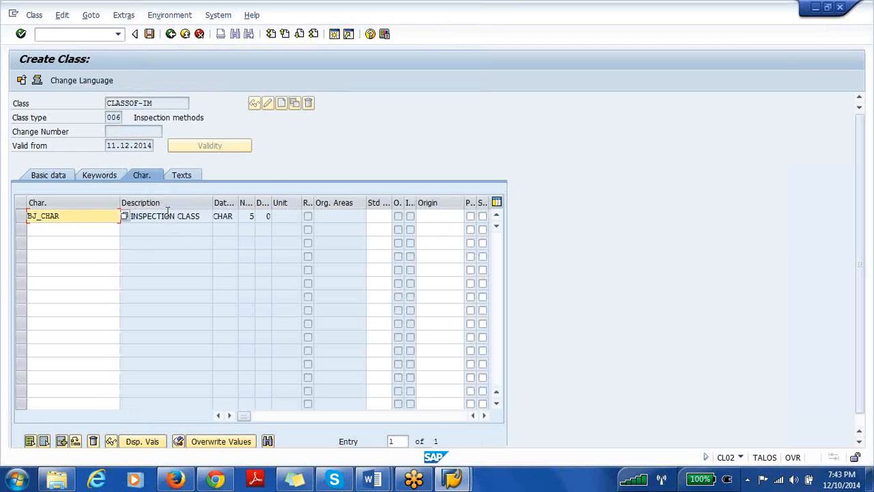
# Step: Search characteristics of class type 006 without a class name and assign BJ_CHAR1 as the second characteristic
pyautogui.click(61, 229)
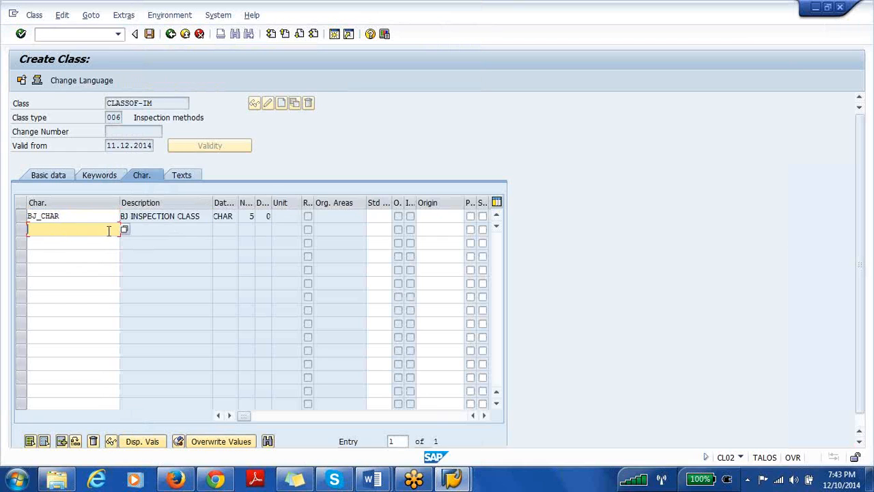
pyautogui.click(124, 230)
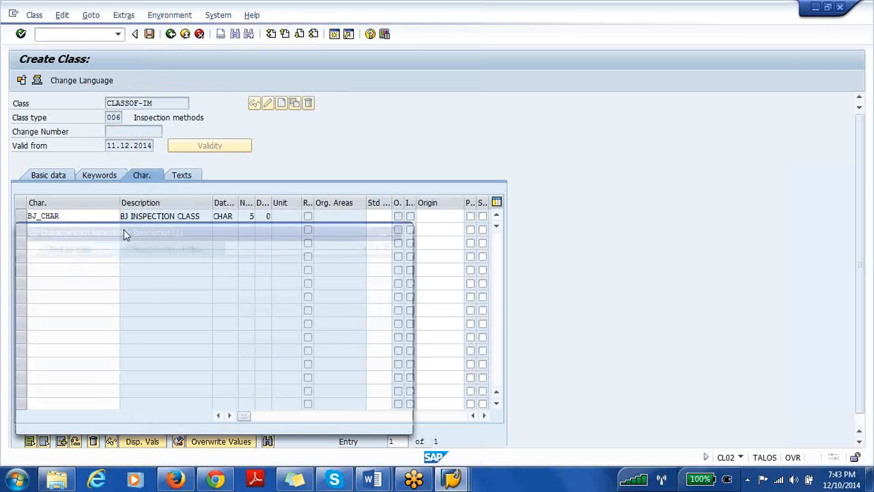
pyautogui.click(183, 290)
pyautogui.press('BackSpace')
pyautogui.press('BackSpace')
pyautogui.press('BackSpace')
pyautogui.press('BackSpace')
pyautogui.press('BackSpace')
pyautogui.press('BackSpace')
pyautogui.press('BackSpace')
pyautogui.press('BackSpace')
pyautogui.press('BackSpace')
pyautogui.press('BackSpace')
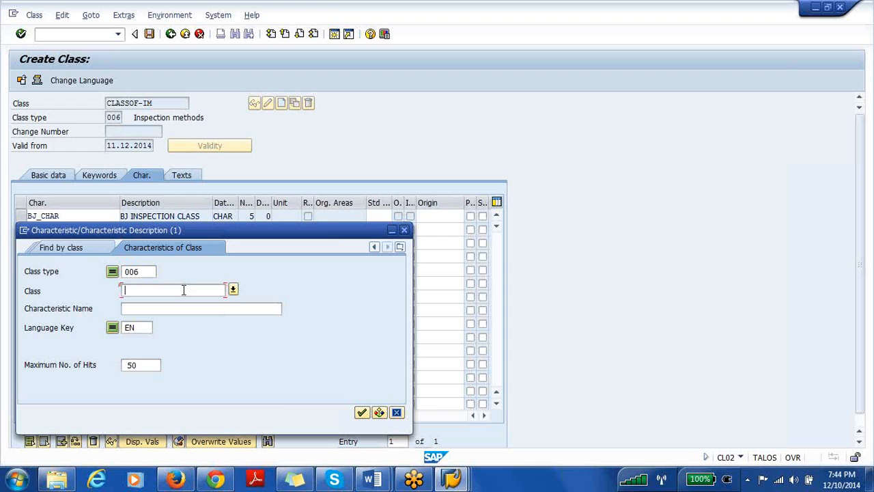
pyautogui.click(362, 412)
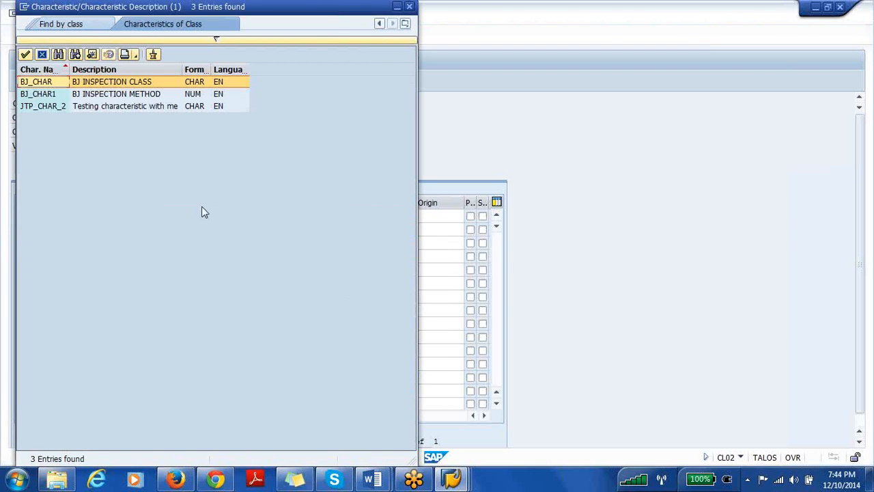
pyautogui.doubleClick(129, 98)
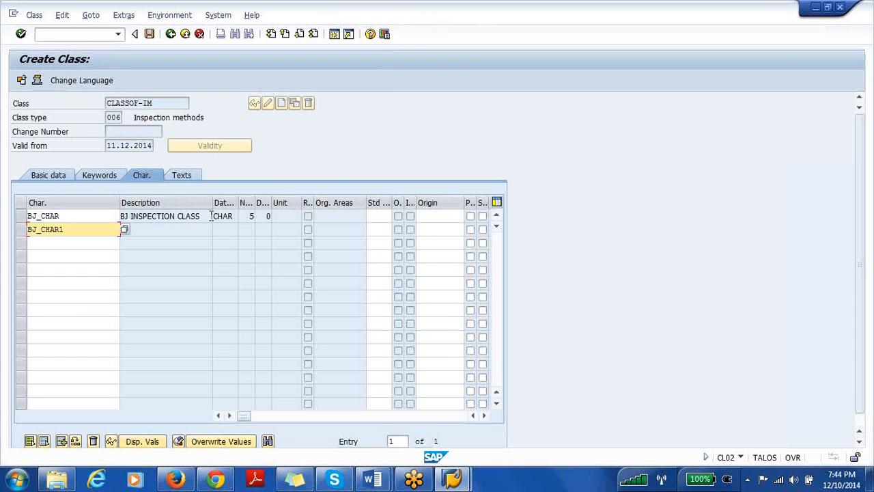
pyautogui.press('Return')
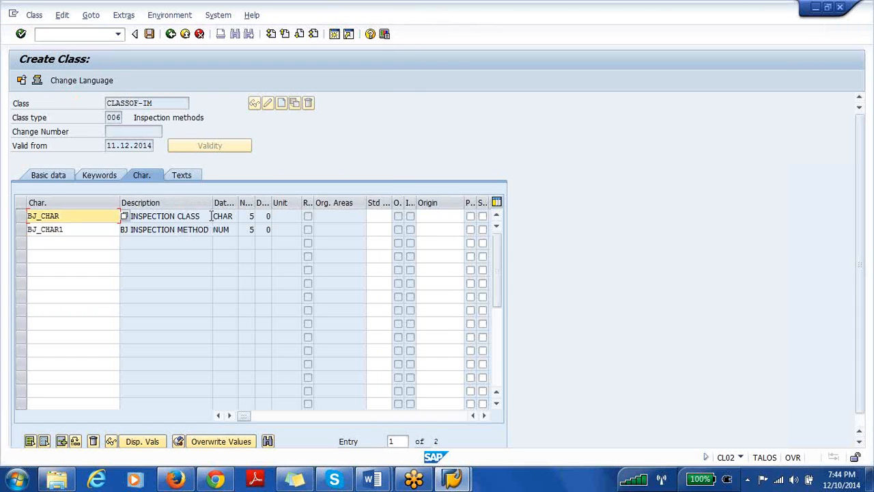
# Step: Search characteristics of class type 006 without a class name and assign JTP_CHAR_2 as the third characteristic
pyautogui.click(86, 243)
pyautogui.click(125, 243)
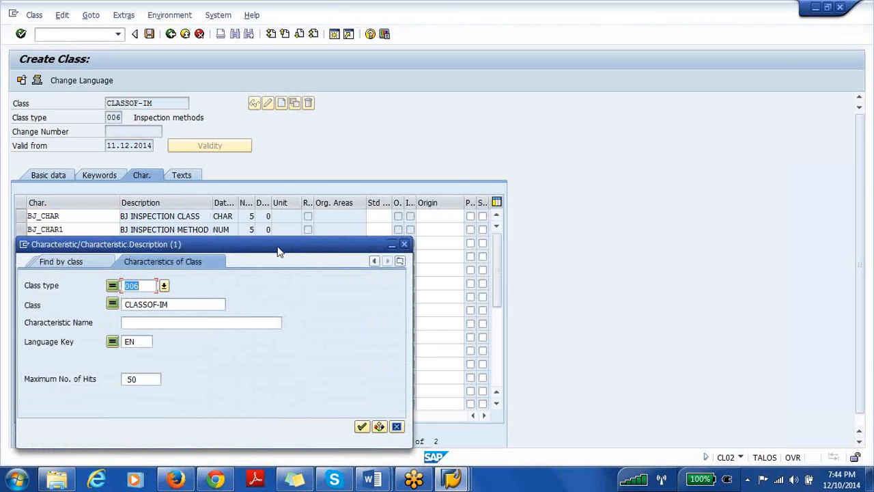
pyautogui.moveTo(279, 250); pyautogui.dragTo(319, 103)
pyautogui.click(220, 155)
pyautogui.press('BackSpace')
pyautogui.press('BackSpace')
pyautogui.press('BackSpace')
pyautogui.press('BackSpace')
pyautogui.press('BackSpace')
pyautogui.press('BackSpace')
pyautogui.press('BackSpace')
pyautogui.press('BackSpace')
pyautogui.press('BackSpace')
pyautogui.press('BackSpace')
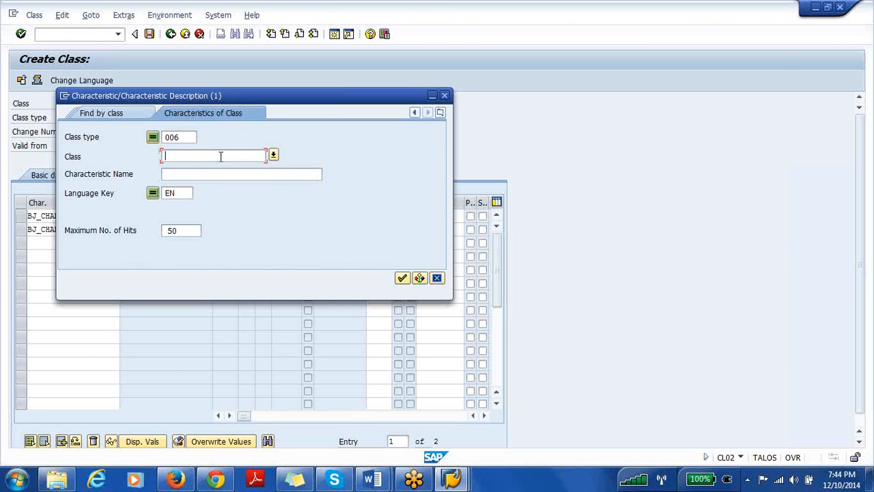
pyautogui.click(402, 279)
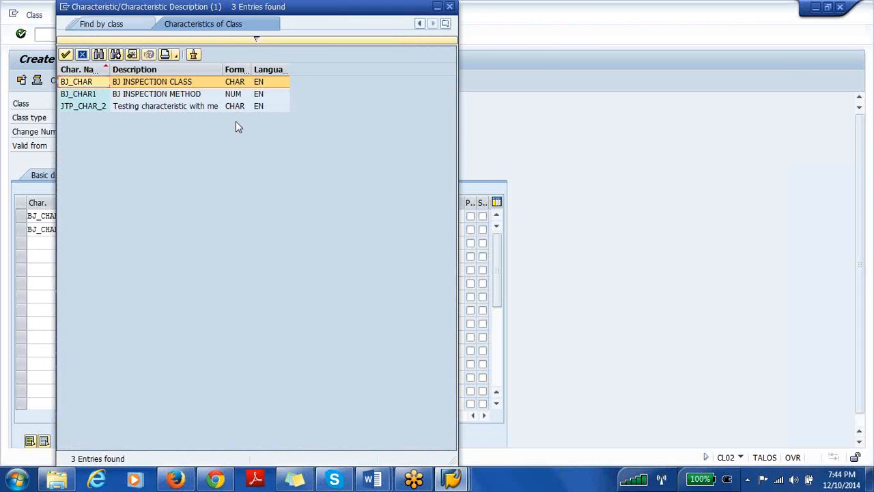
pyautogui.doubleClick(156, 111)
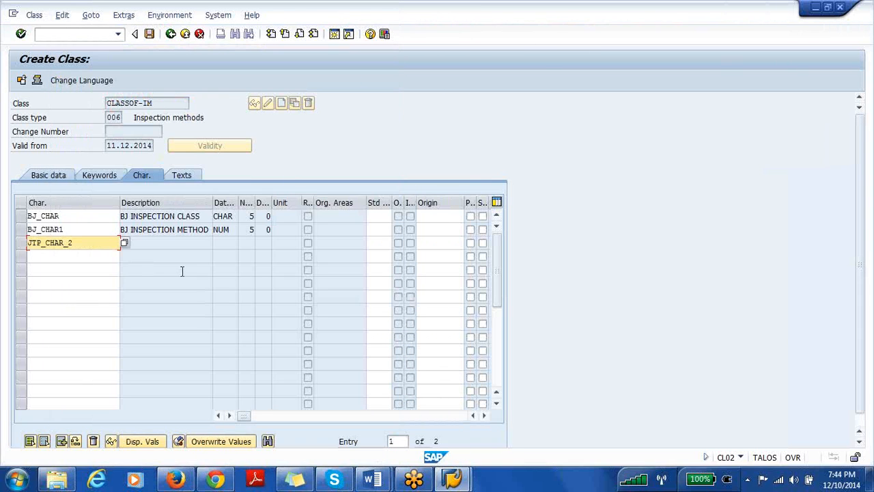
pyautogui.press('Return')
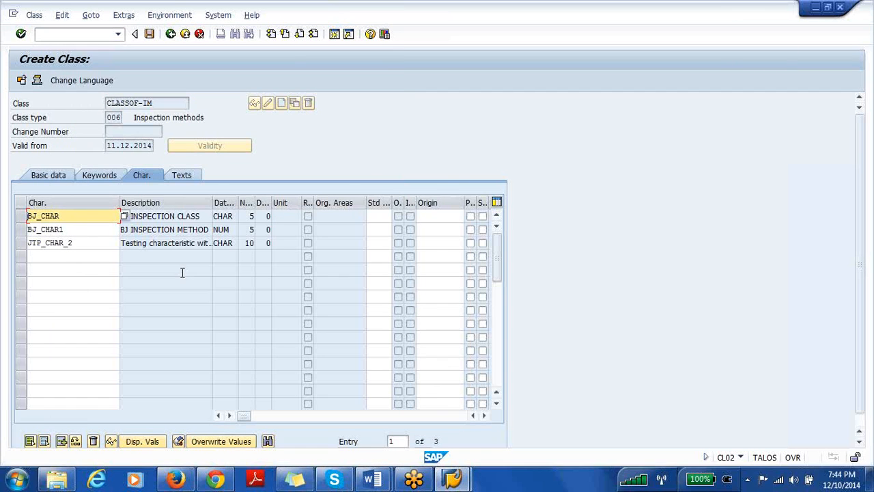
# Step: Leave the class texts empty, save the class, and copy its name CLASSOF-IM
pyautogui.click(188, 178)
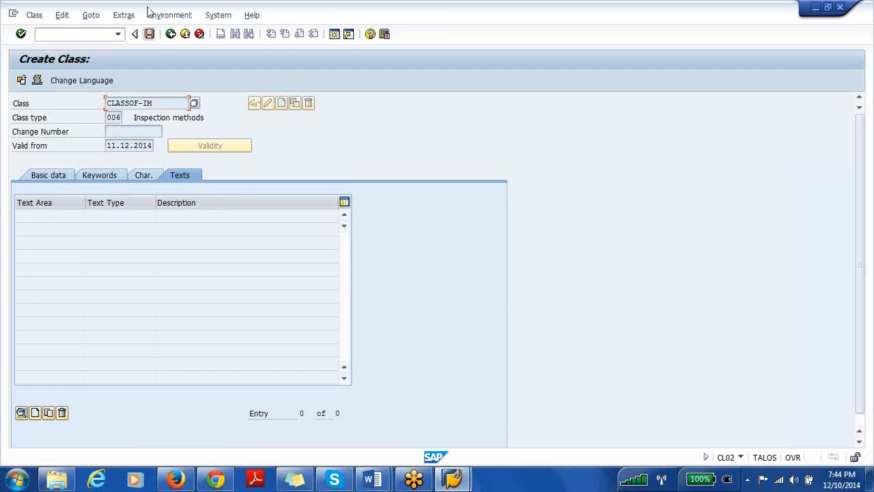
pyautogui.click(149, 35)
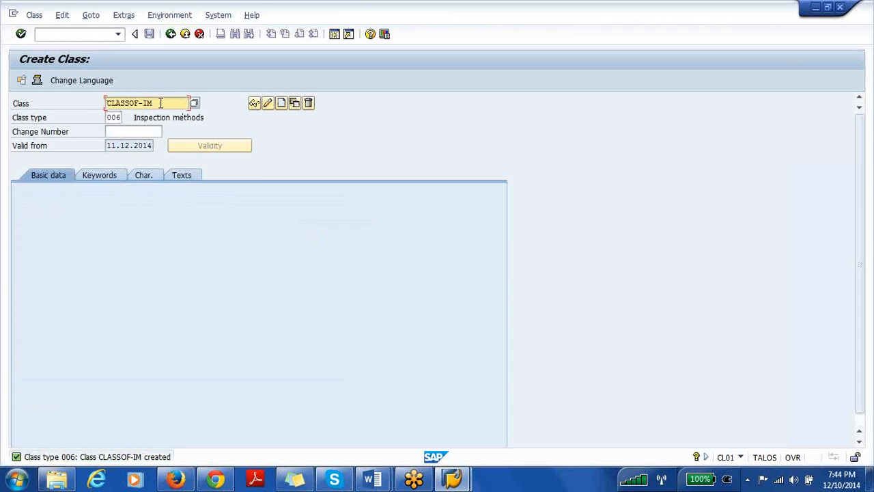
pyautogui.moveTo(156, 103); pyautogui.dragTo(86, 114)
pyautogui.hotkey('ctrl', 'c')
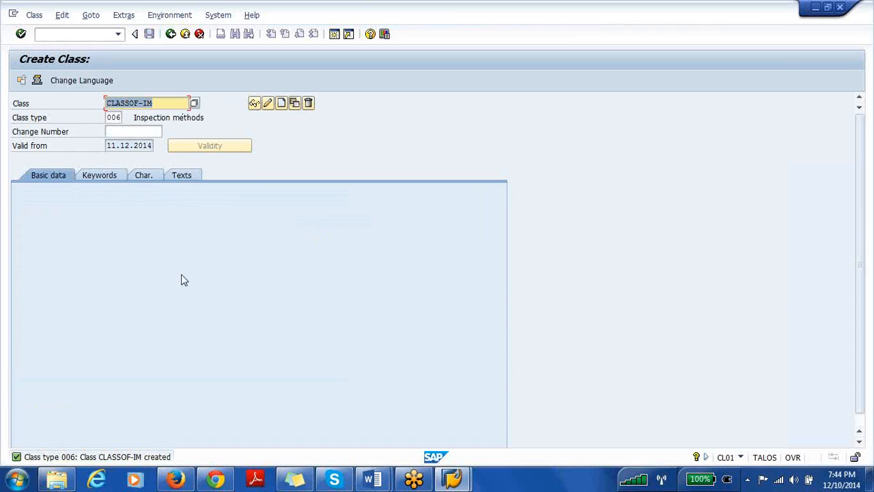
pyautogui.click(181, 275)
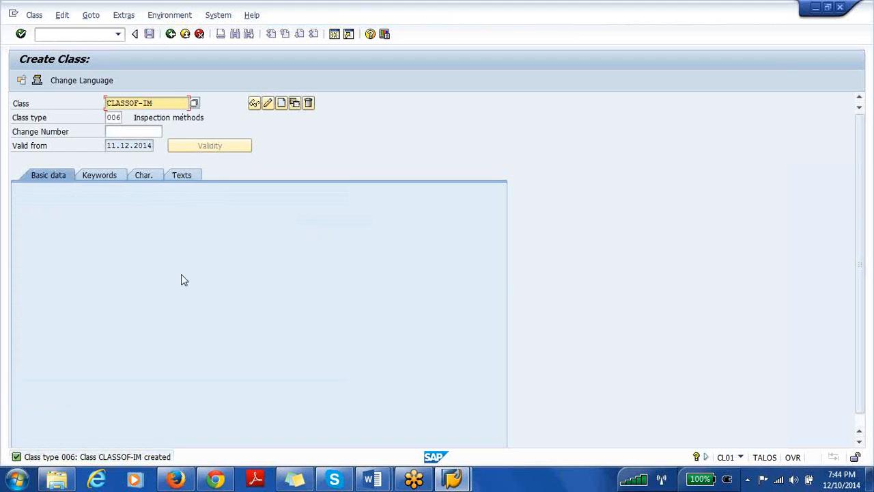
# Step: Leave class management and open inspection method IM-B of plant 3100 for changing with QS33
pyautogui.click(171, 34)
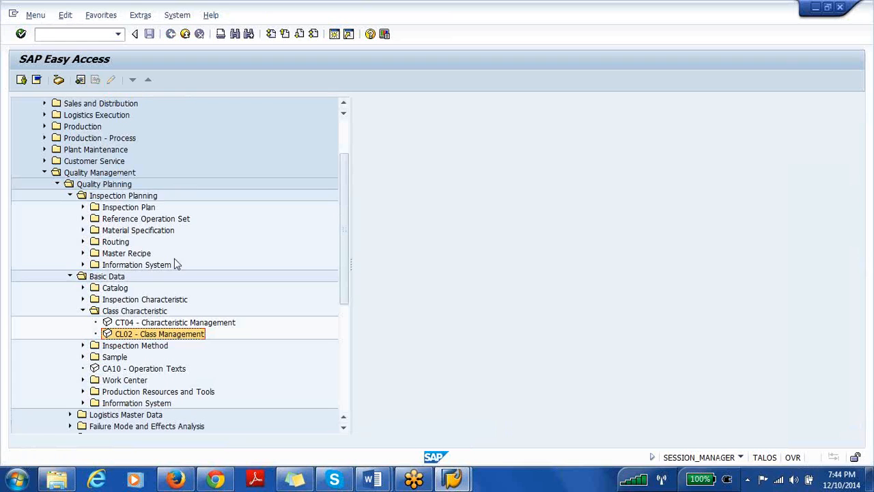
pyautogui.click(83, 310)
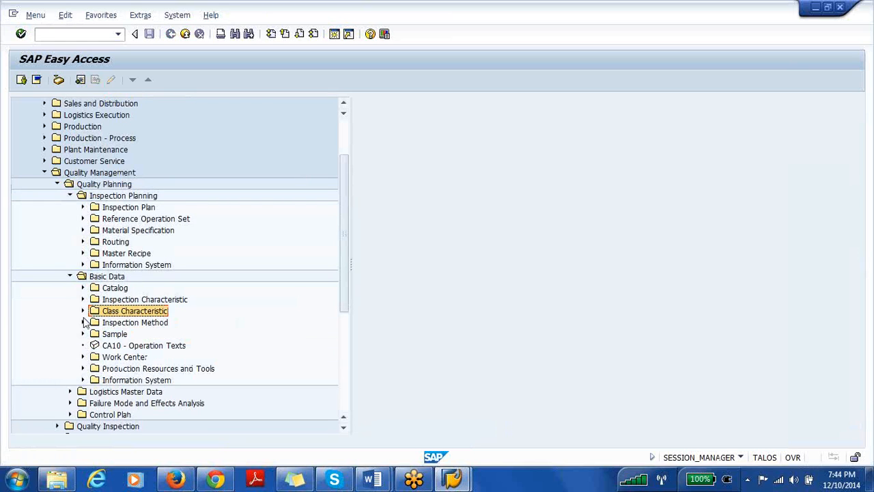
pyautogui.click(83, 322)
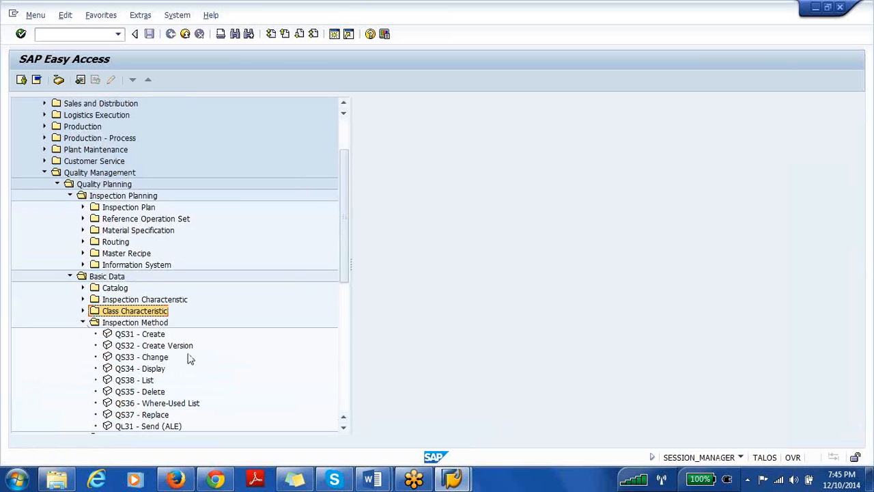
pyautogui.click(162, 359)
pyautogui.doubleClick(162, 362)
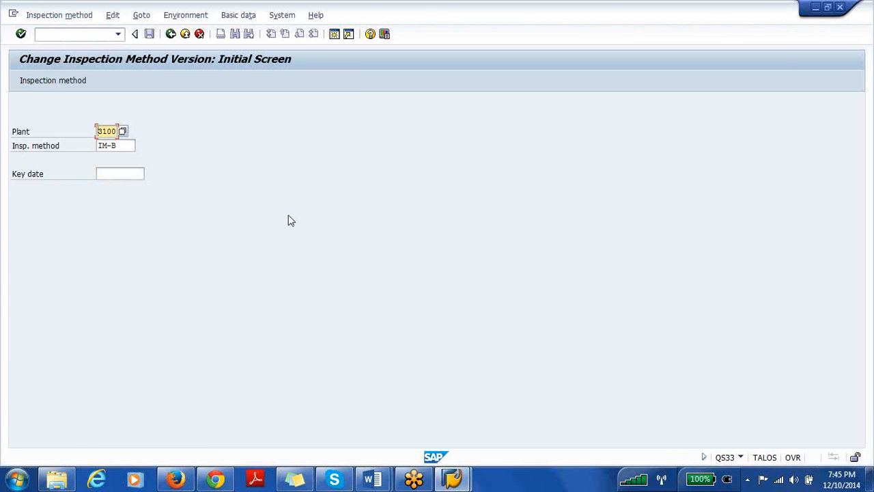
pyautogui.press('Return')
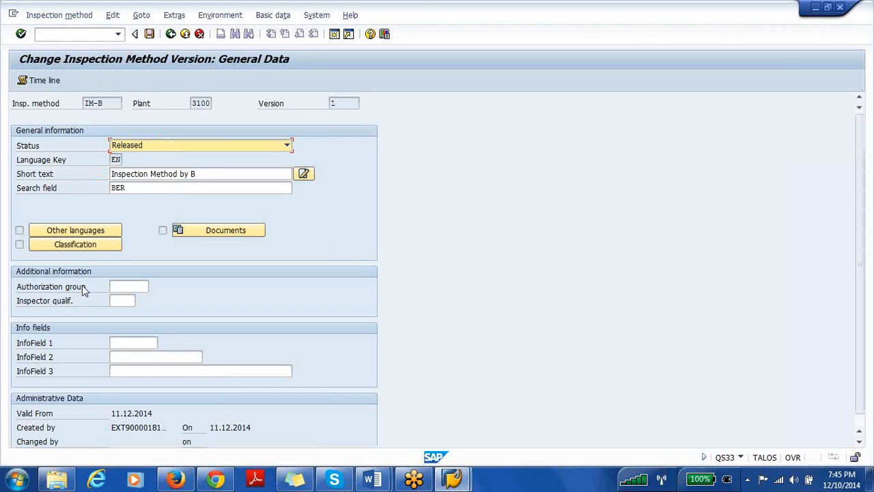
# Step: Open the classification of inspection method IM-B and assign class CLASSOF-IM to it
pyautogui.click(81, 245)
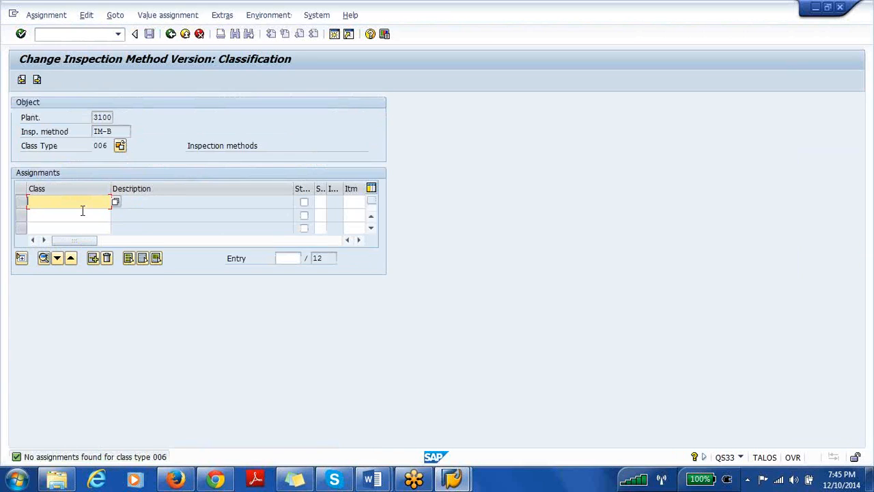
pyautogui.hotkey('ctrl', 'v')
pyautogui.press('Return')
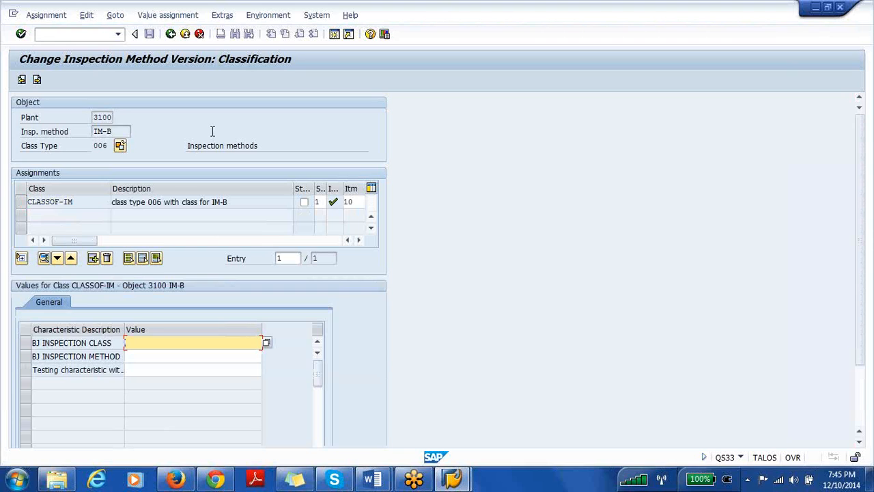
pyautogui.click(88, 202)
pyautogui.click(108, 144)
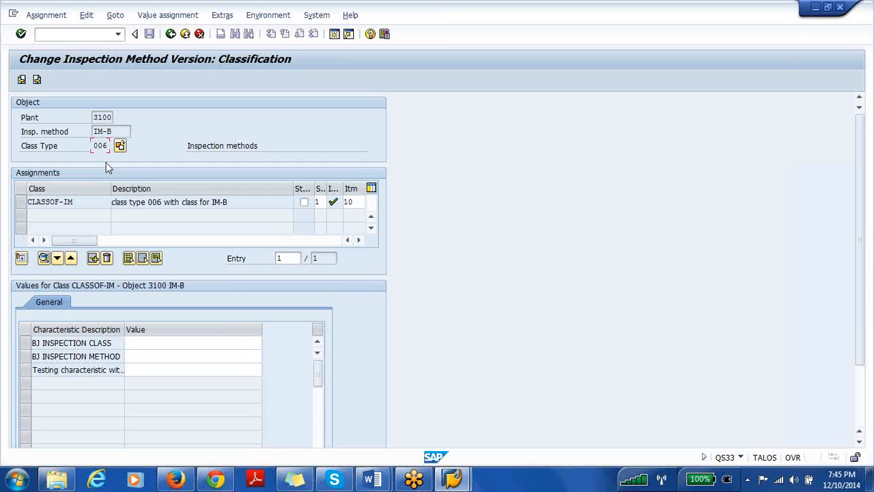
pyautogui.click(91, 203)
pyautogui.click(88, 341)
pyautogui.click(87, 356)
# Step: Set the BJ INSPECTION CLASS characteristic of class CLASSOF-IM to 8
pyautogui.click(176, 341)
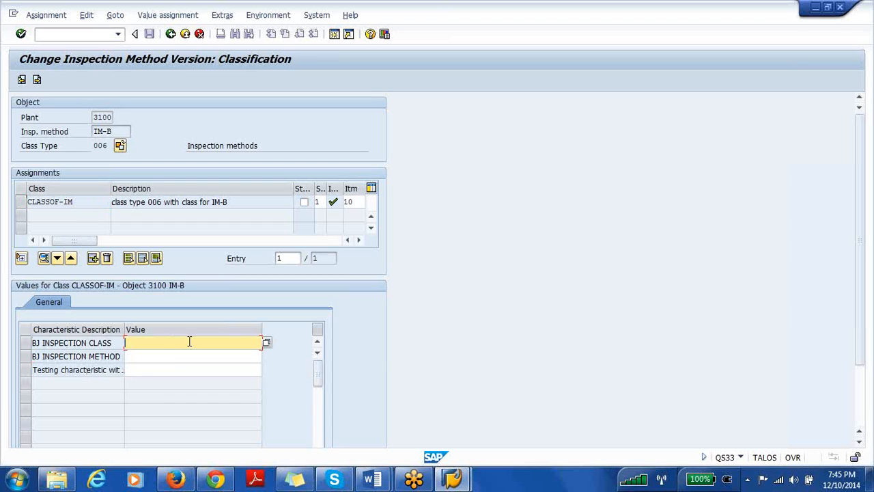
pyautogui.click(266, 343)
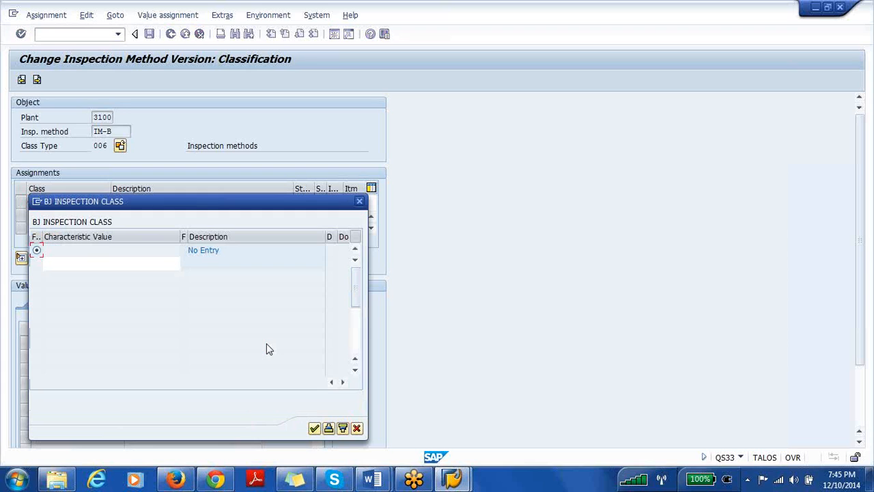
pyautogui.click(106, 260)
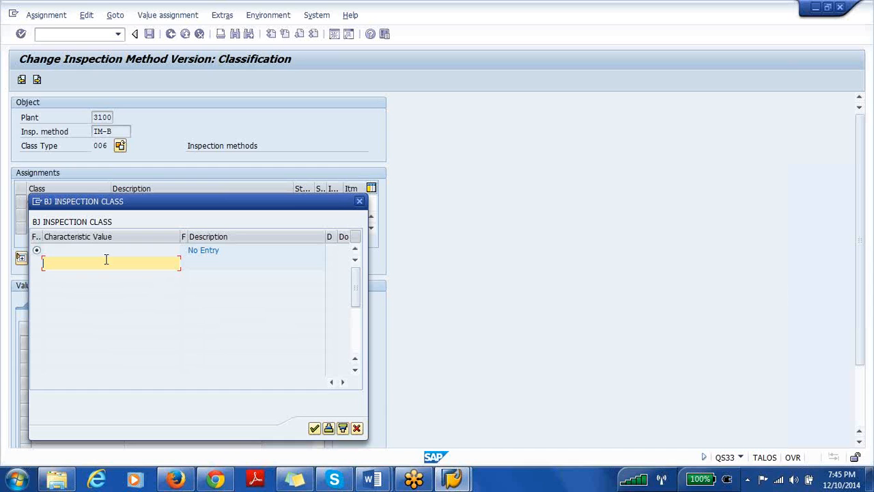
pyautogui.write('8')
pyautogui.click(315, 428)
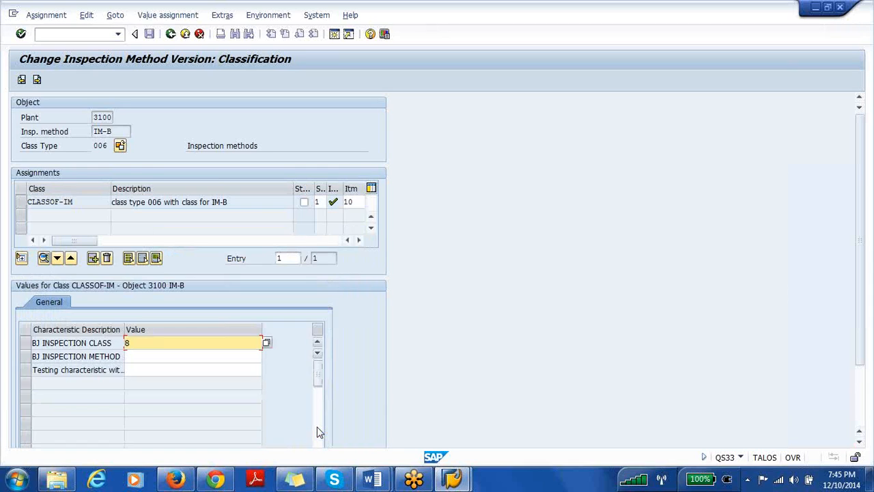
# Step: Set the BJ INSPECTION METHOD characteristic of class CLASSOF-IM to 9
pyautogui.click(135, 355)
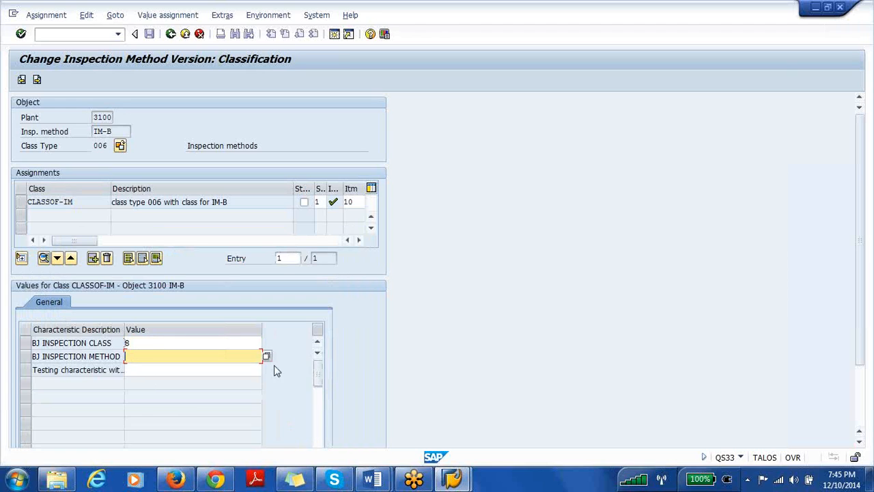
pyautogui.click(267, 356)
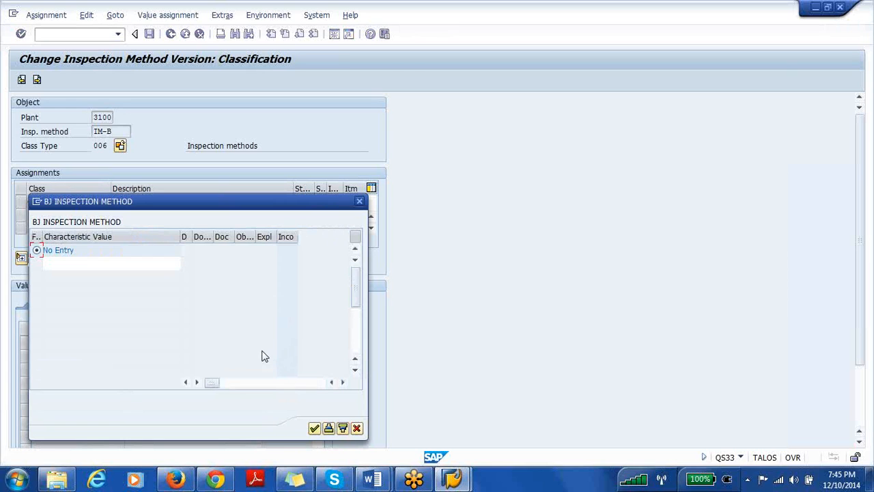
pyautogui.click(80, 265)
pyautogui.write('9')
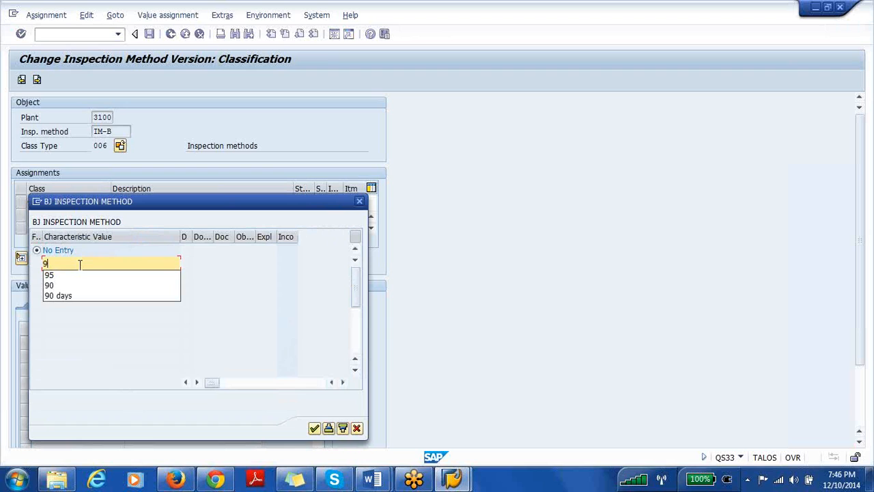
pyautogui.press('Escape')
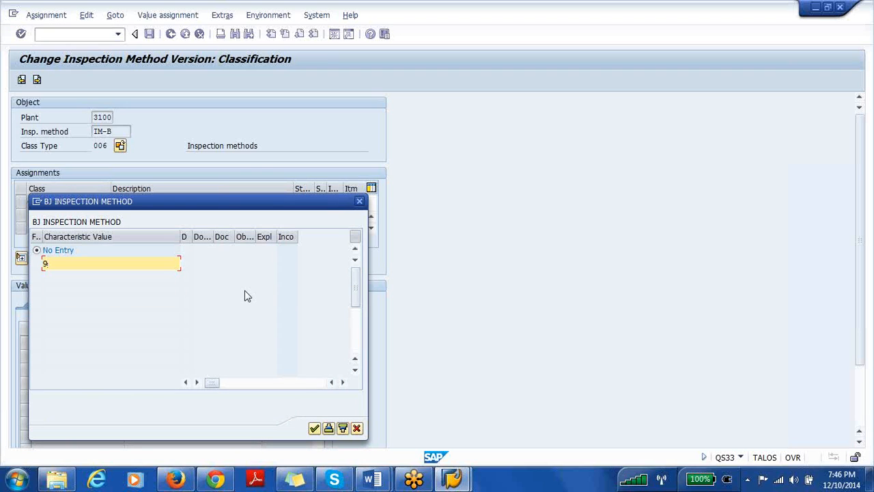
pyautogui.click(315, 430)
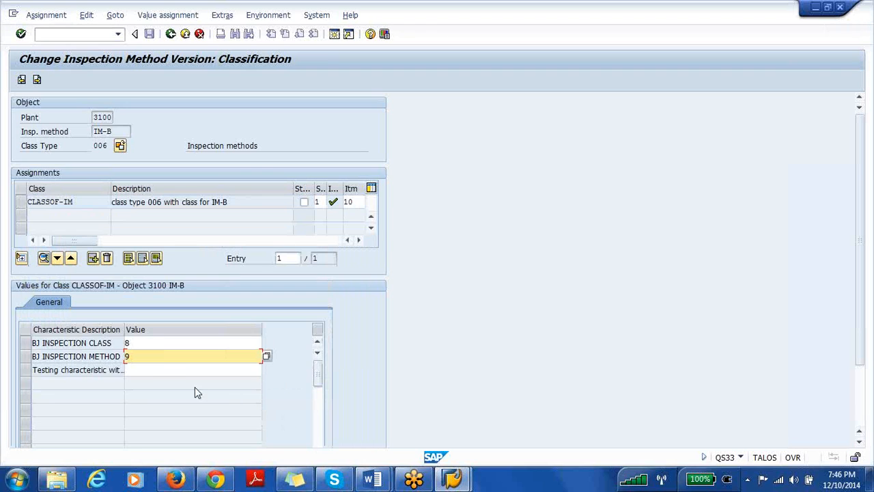
# Step: Set the third characteristic, Testing characteristic with me, to TEST
pyautogui.click(165, 370)
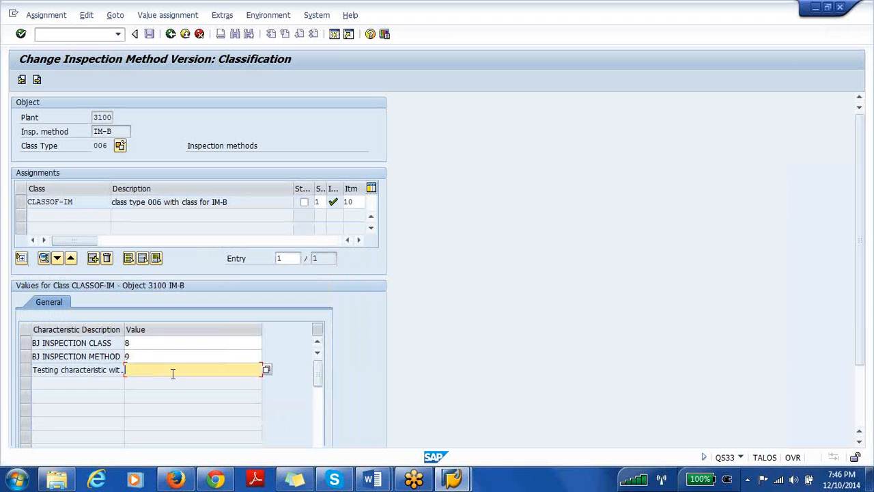
pyautogui.click(267, 369)
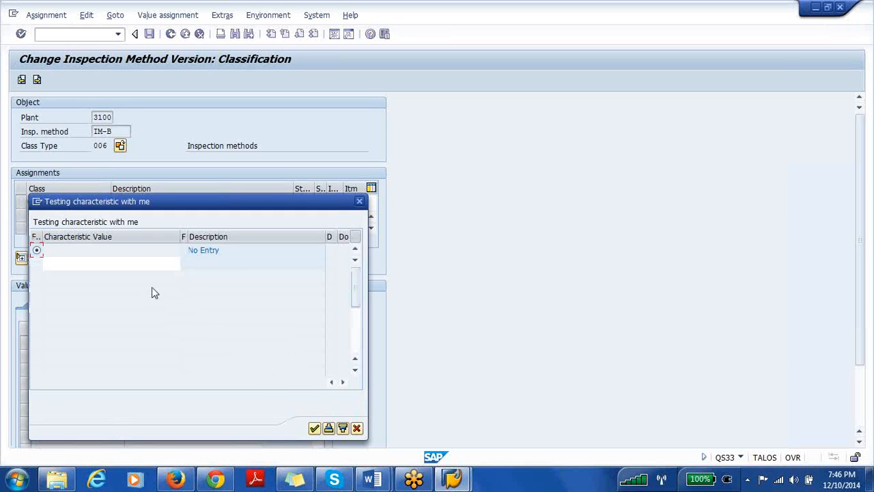
pyautogui.click(113, 266)
pyautogui.write('t')
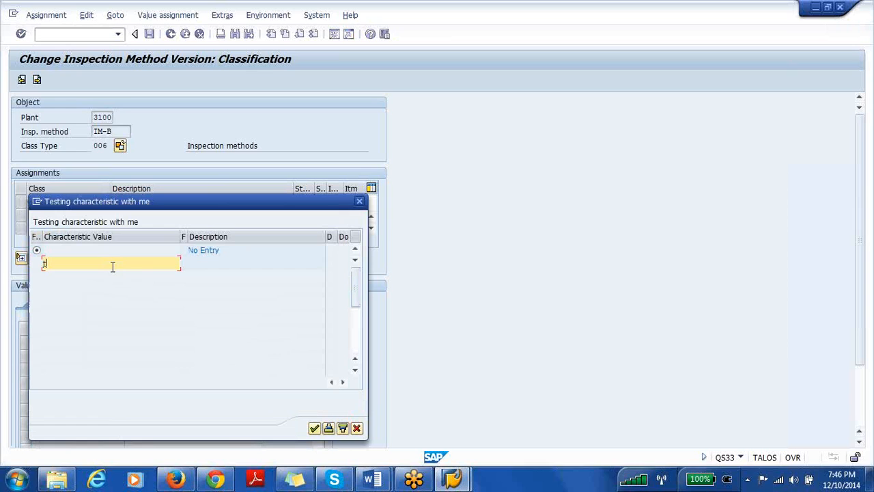
pyautogui.press('BackSpace')
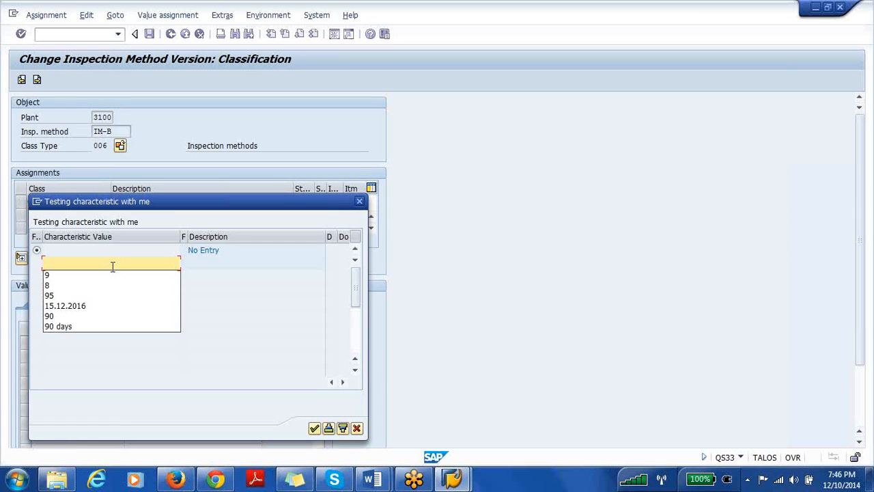
pyautogui.write('test')
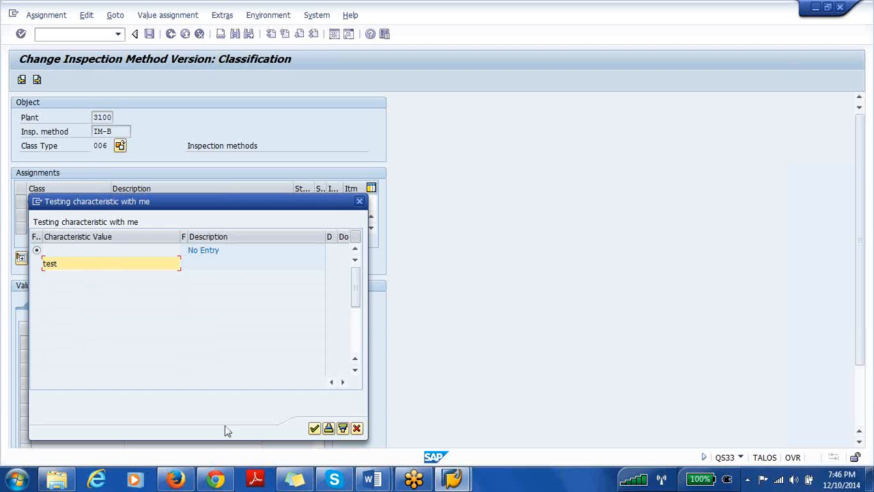
pyautogui.click(315, 428)
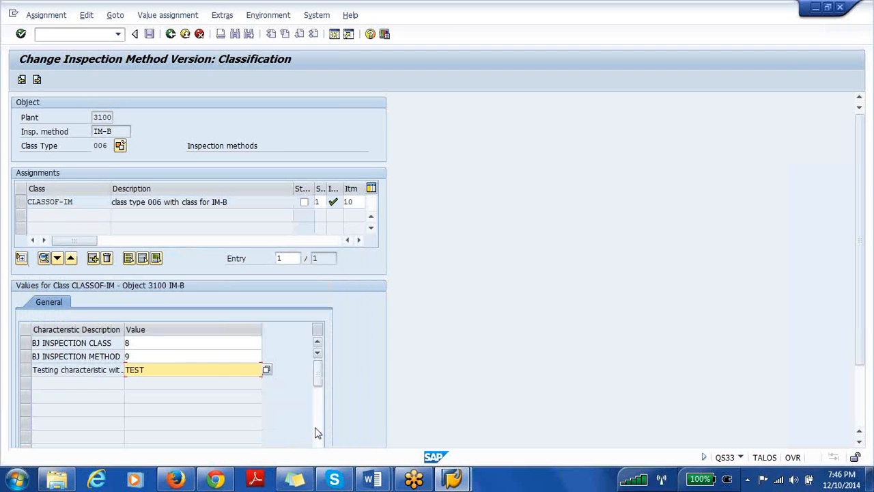
pyautogui.click(221, 345)
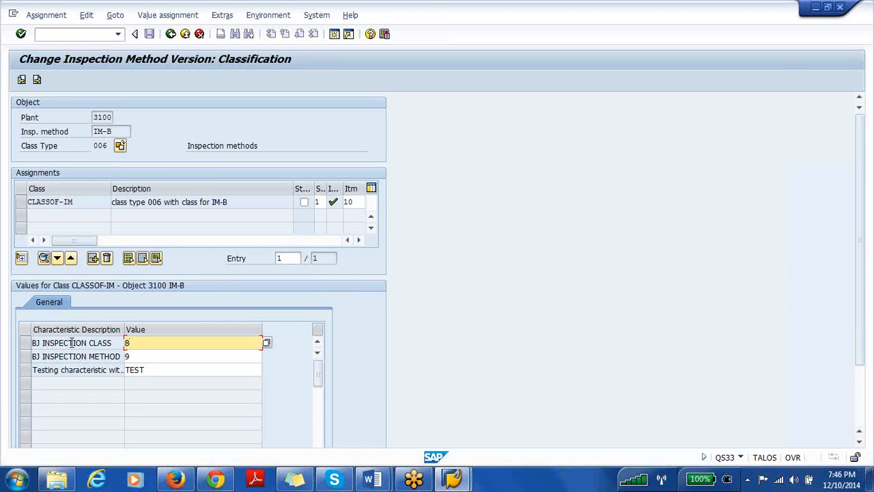
pyautogui.press('BackSpace')
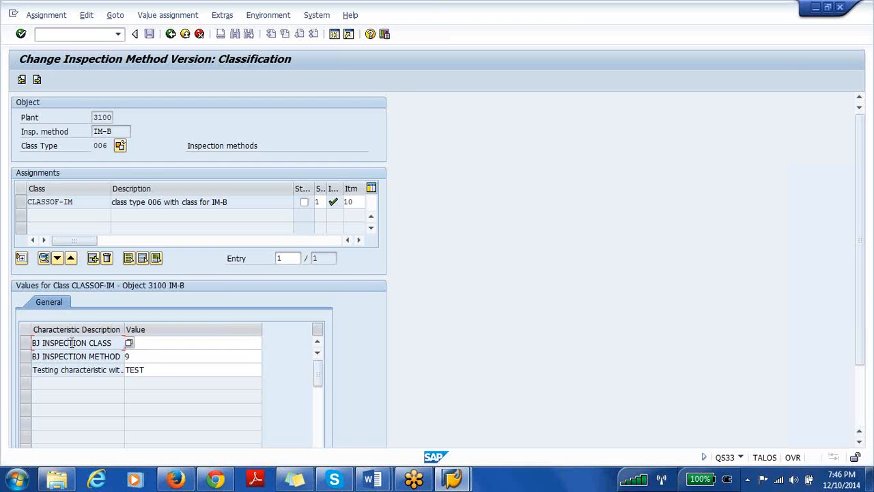
pyautogui.write('6')
pyautogui.click(183, 352)
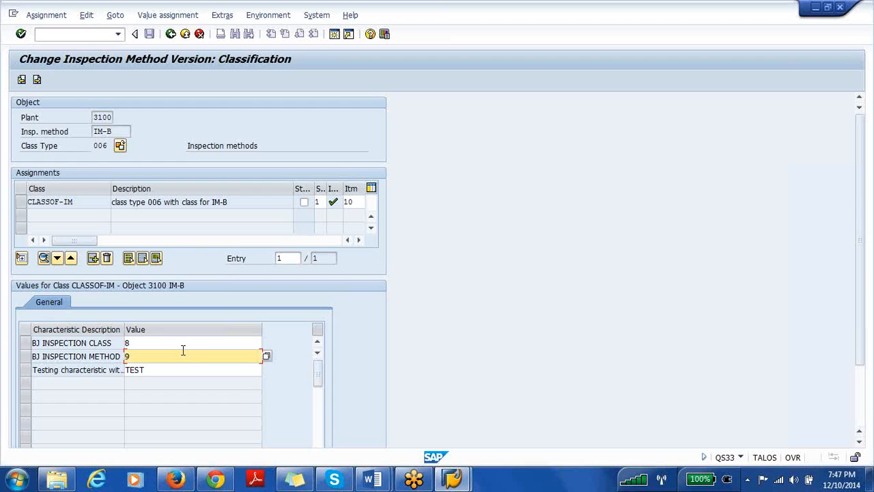
pyautogui.click(120, 132)
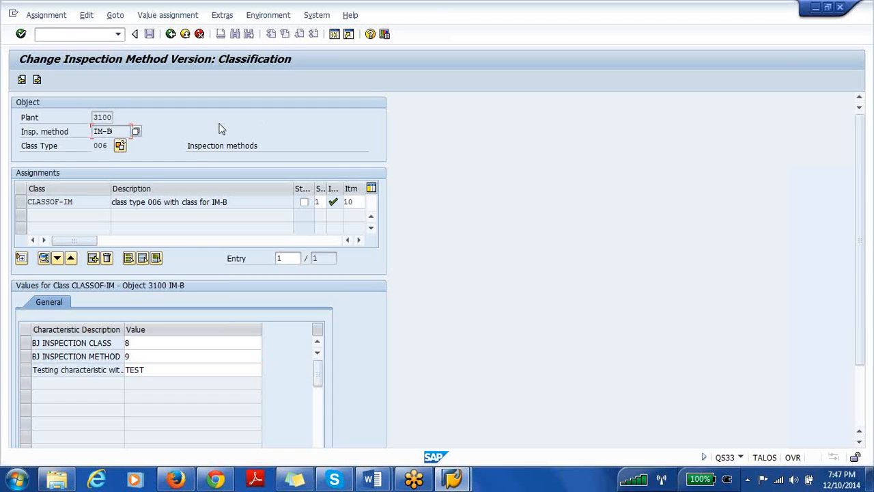
# Step: Return to the general data of IM-B, save the inspection method, and go back to the SAP Easy Access menu
pyautogui.click(37, 80)
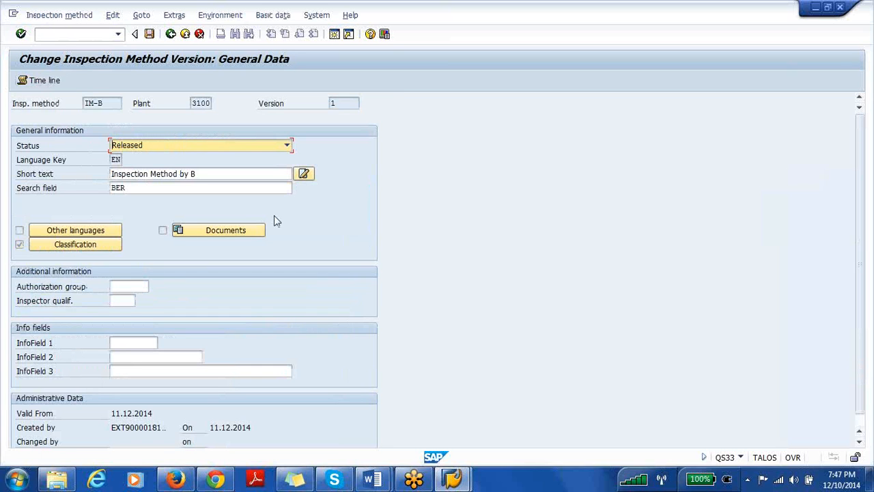
pyautogui.click(149, 35)
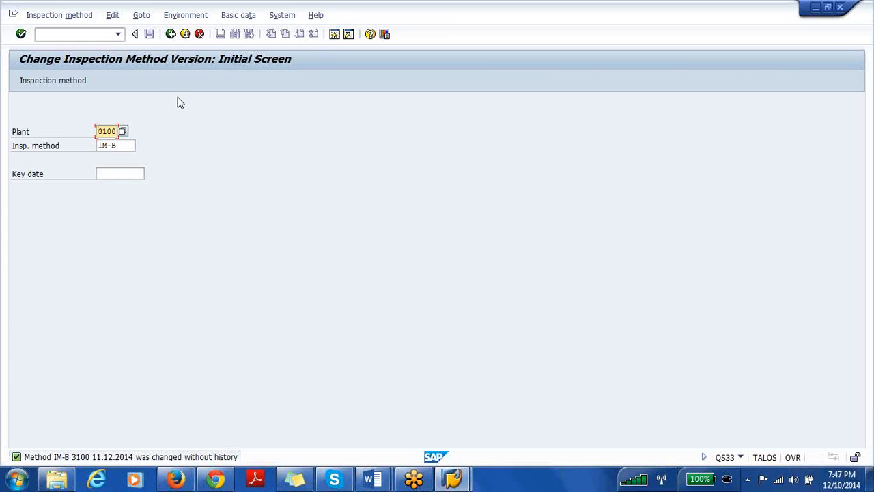
pyautogui.click(171, 34)
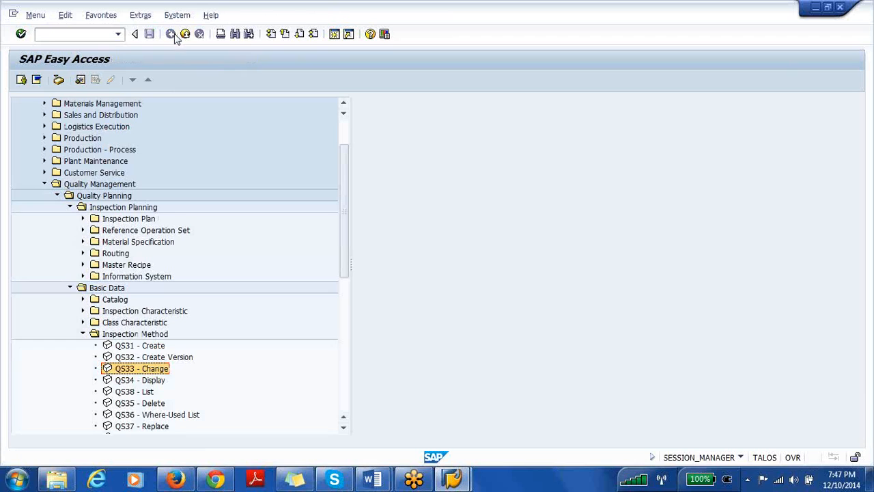
# Step: Start creating class IM-F of class type 006 with the description "Inspection Method for F"
pyautogui.click(868, 139)
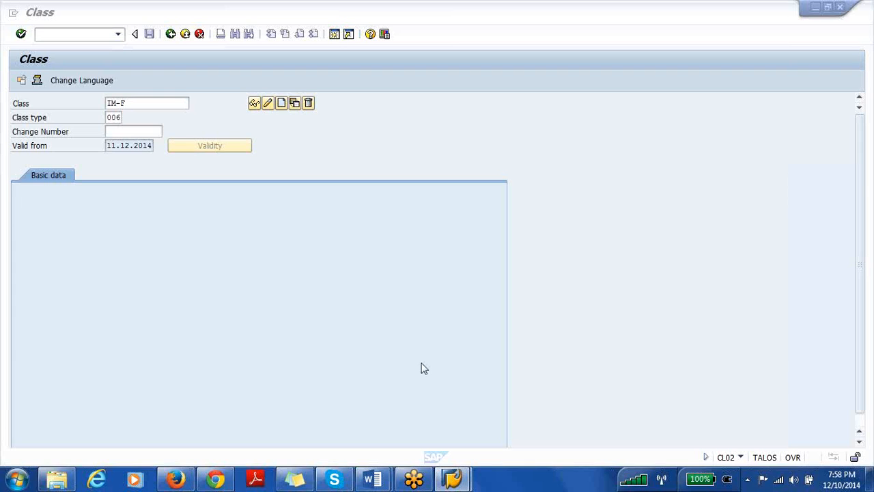
pyautogui.click(282, 105)
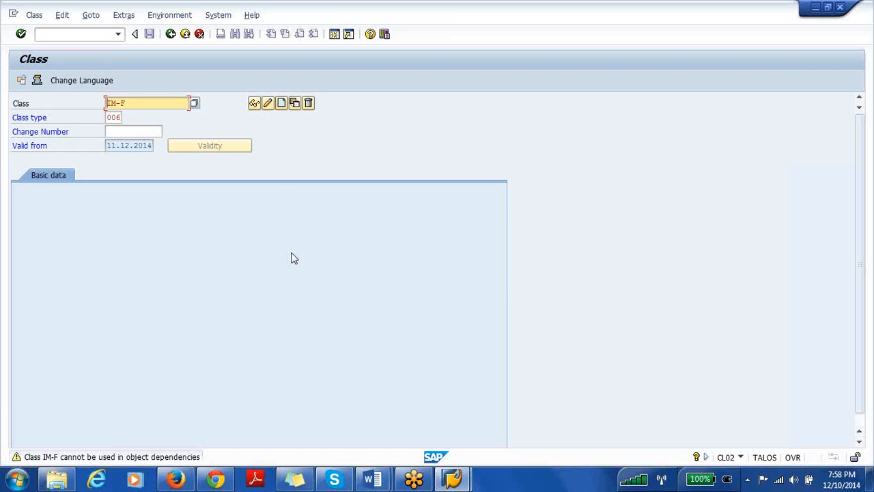
pyautogui.press('Return')
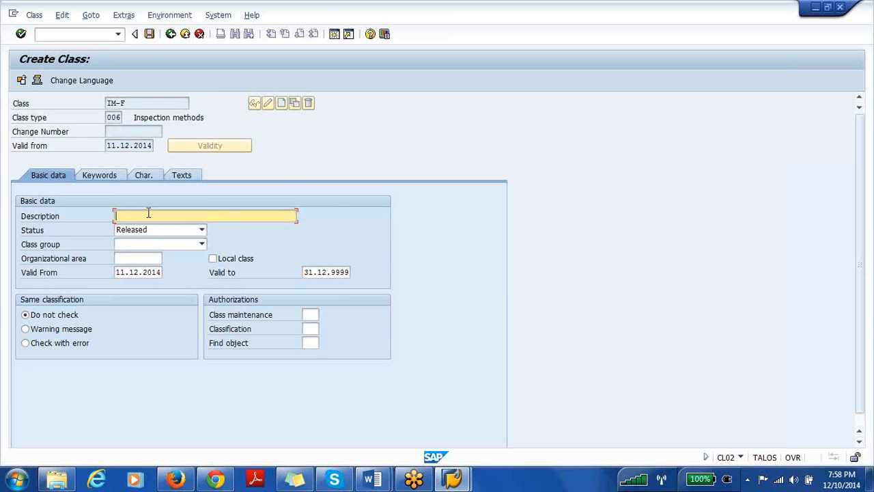
pyautogui.write('Inspection Method for')
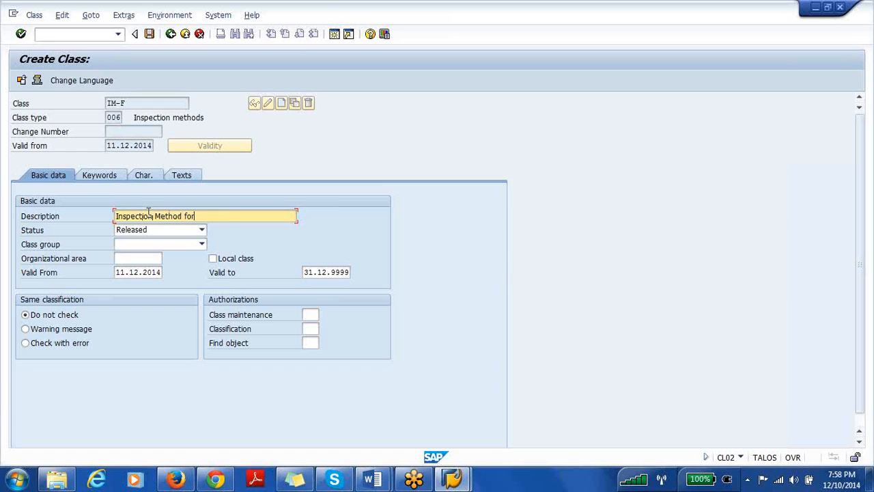
pyautogui.write(' F')
# Step: Set the same-classification check of class IM-F to Warning message and its valid-to date to 31.12.2025
pyautogui.click(26, 330)
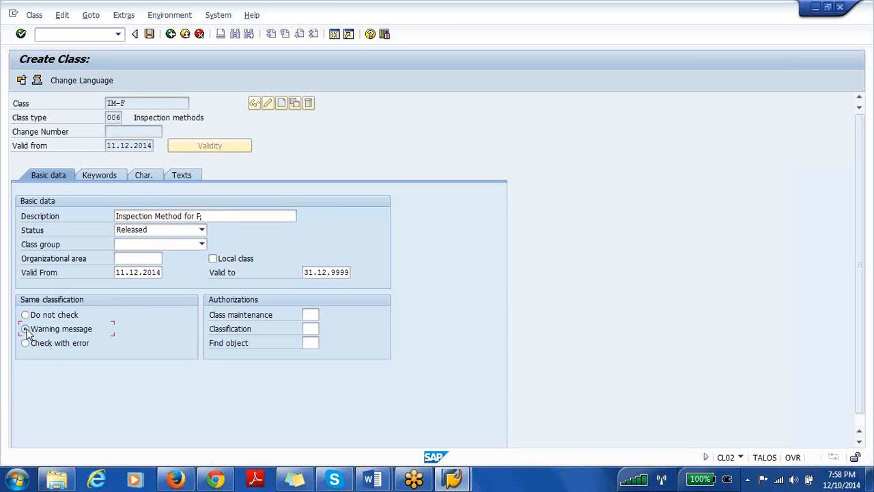
pyautogui.click(350, 272)
pyautogui.press('BackSpace')
pyautogui.press('BackSpace')
pyautogui.press('BackSpace')
pyautogui.press('BackSpace')
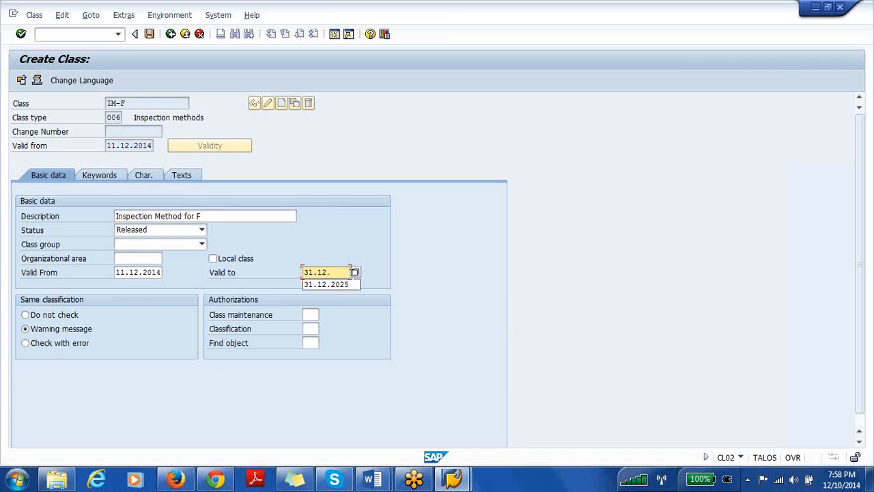
pyautogui.click(345, 285)
# Step: Enter a person's first name as the keyword of class IM-F and go to its characteristics
pyautogui.click(111, 179)
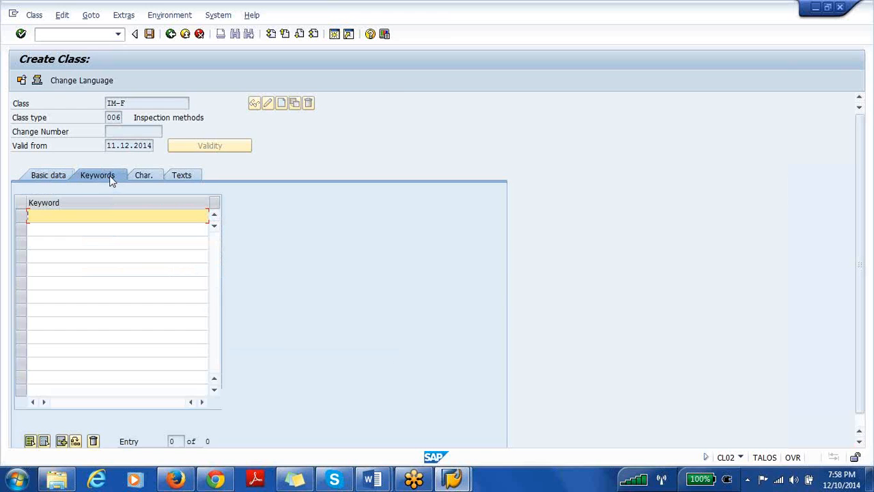
pyautogui.write('Femi')
pyautogui.click(142, 178)
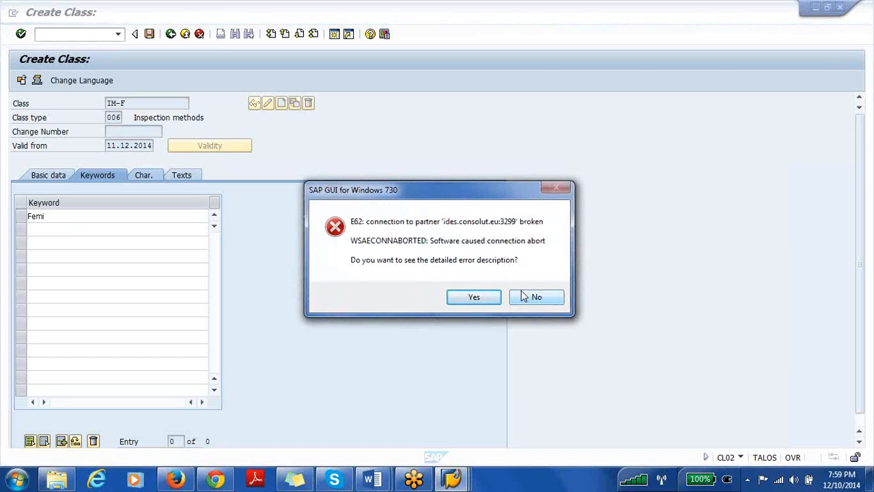
# Step: Show the detailed description of the broken-connection error and close it
pyautogui.click(482, 299)
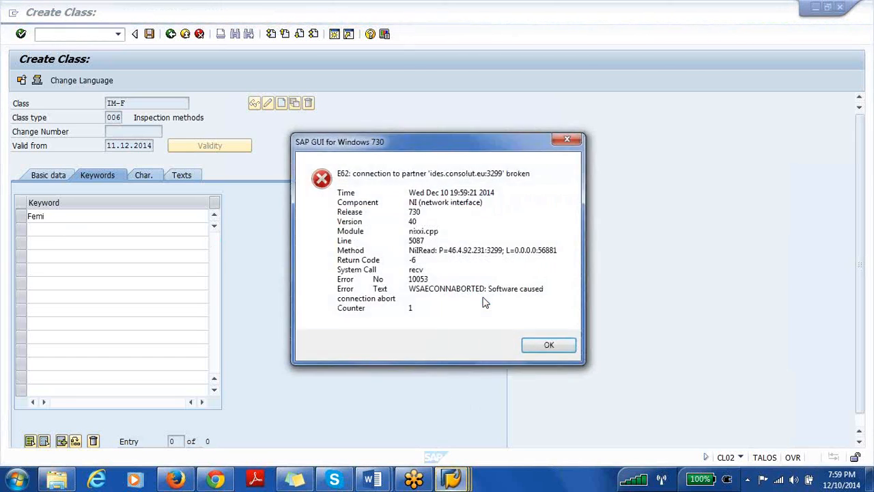
pyautogui.click(551, 345)
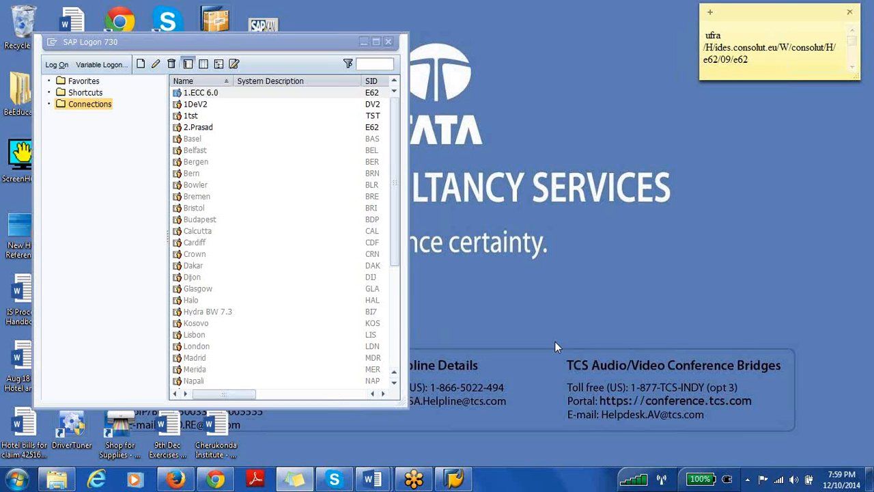